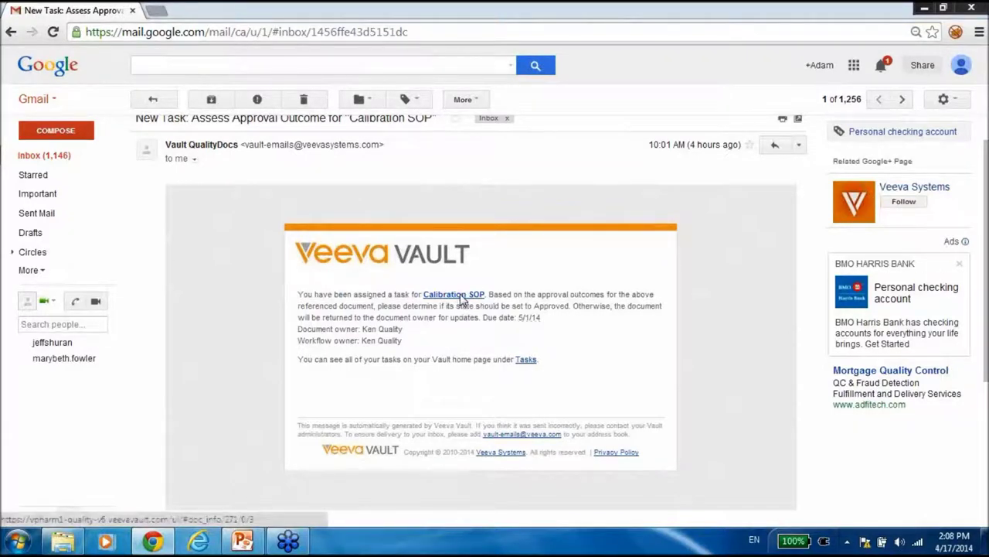
# Open the Calibration SOP link from the task email and log in to Vault with the account's user name and password
pyautogui.click(461, 295)
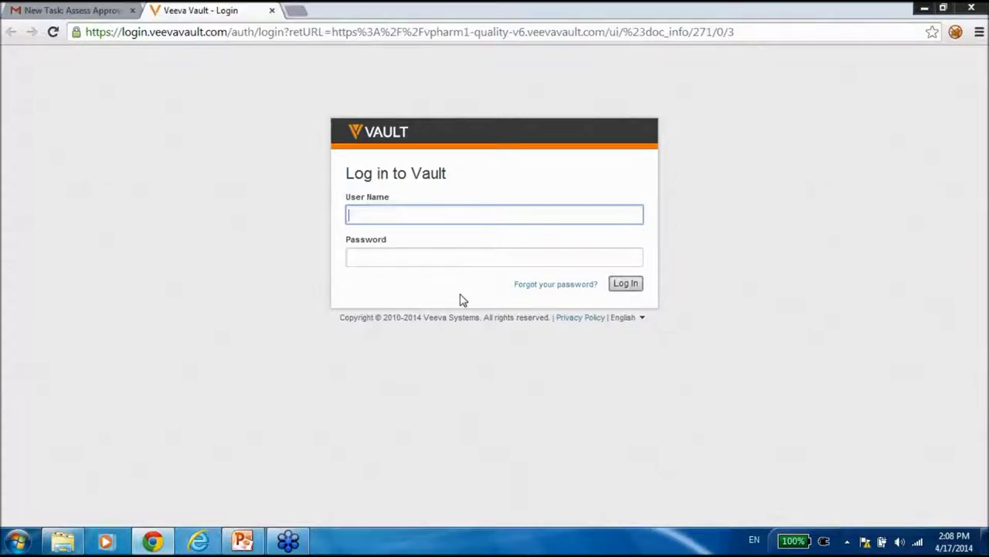
pyautogui.write('ken')
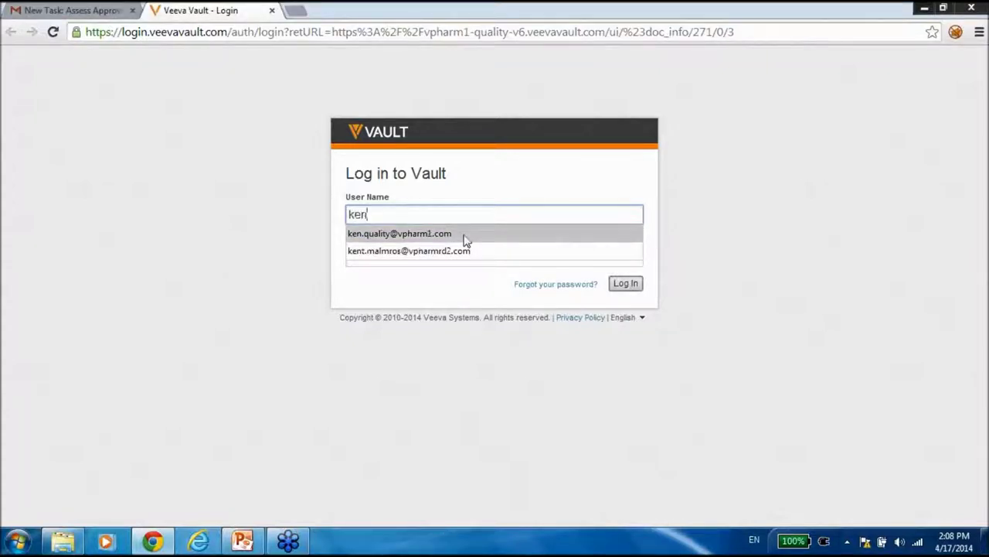
pyautogui.click(464, 238)
pyautogui.click(458, 261)
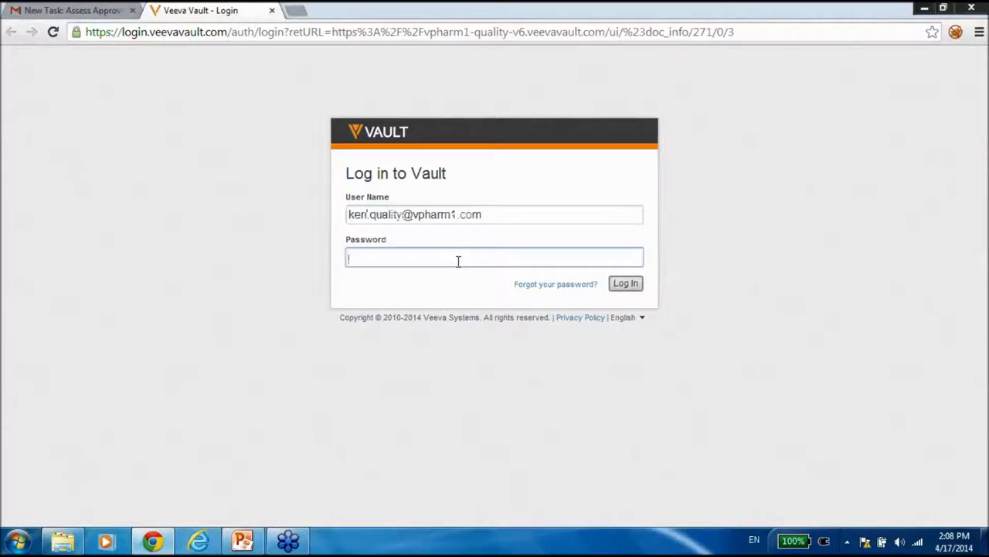
pyautogui.write('********')
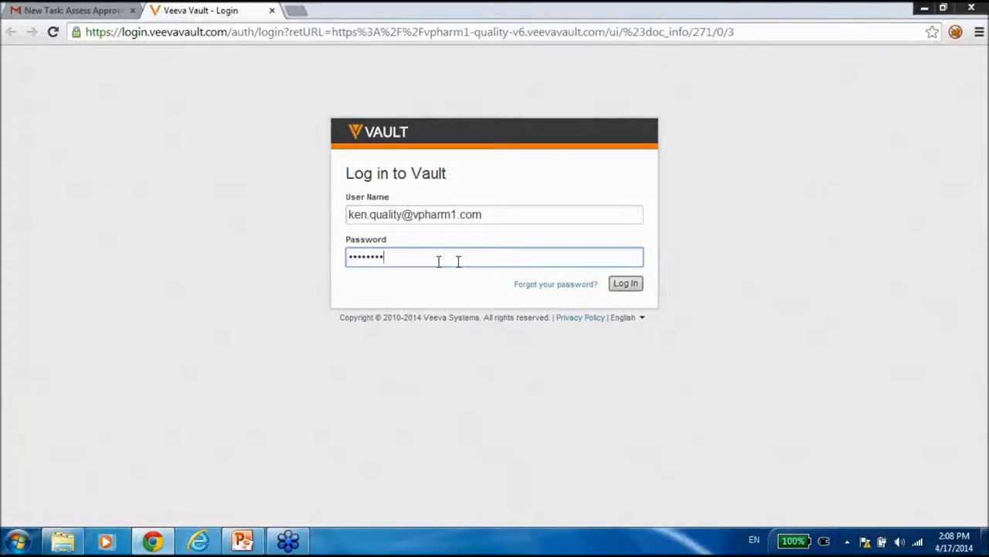
pyautogui.click(622, 285)
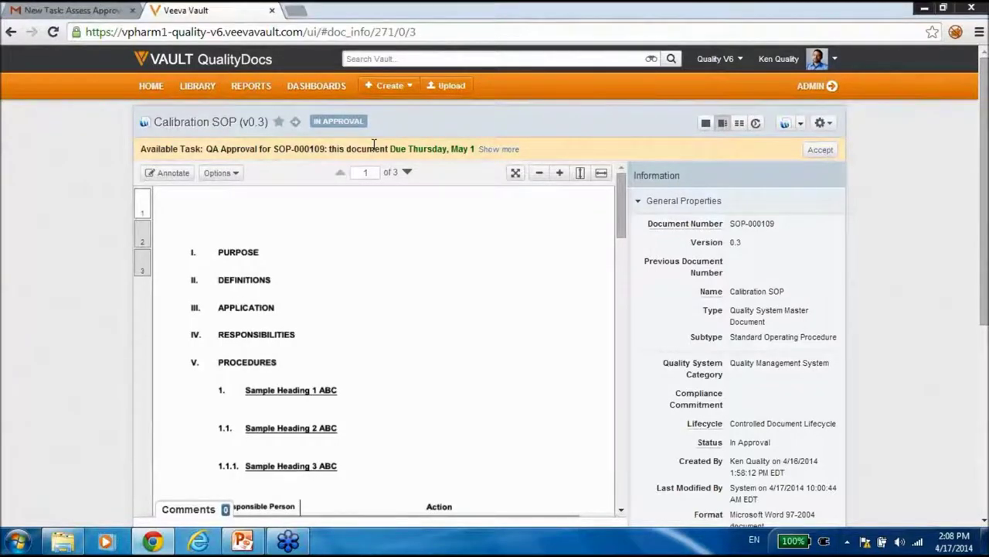
# Page through the Calibration SOP and accept its available QA Approval task
pyautogui.click(407, 172)
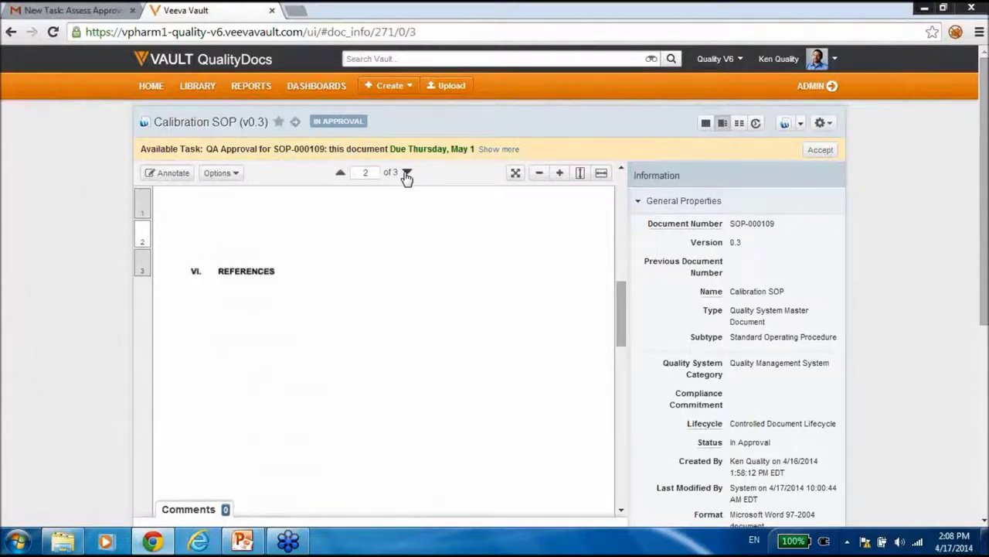
pyautogui.click(342, 175)
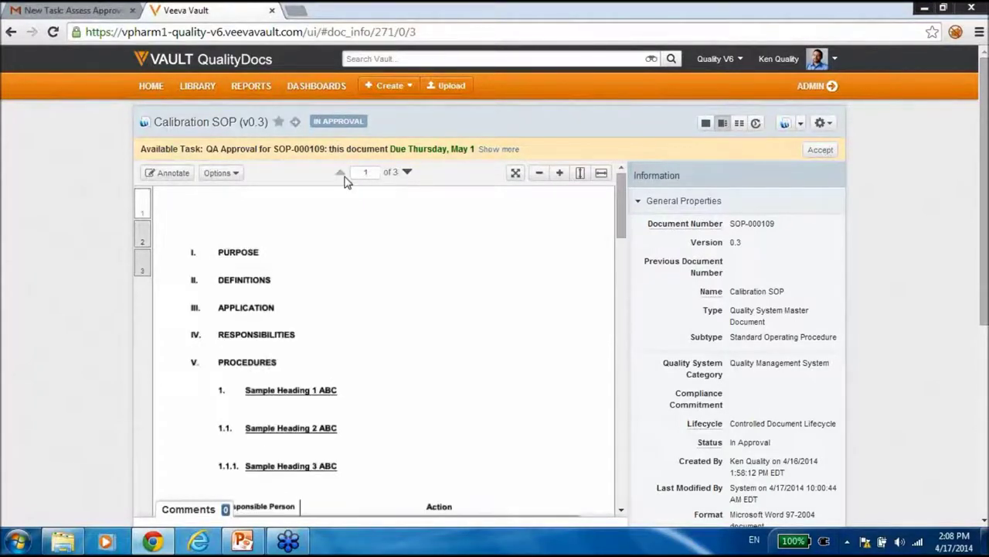
pyautogui.click(821, 151)
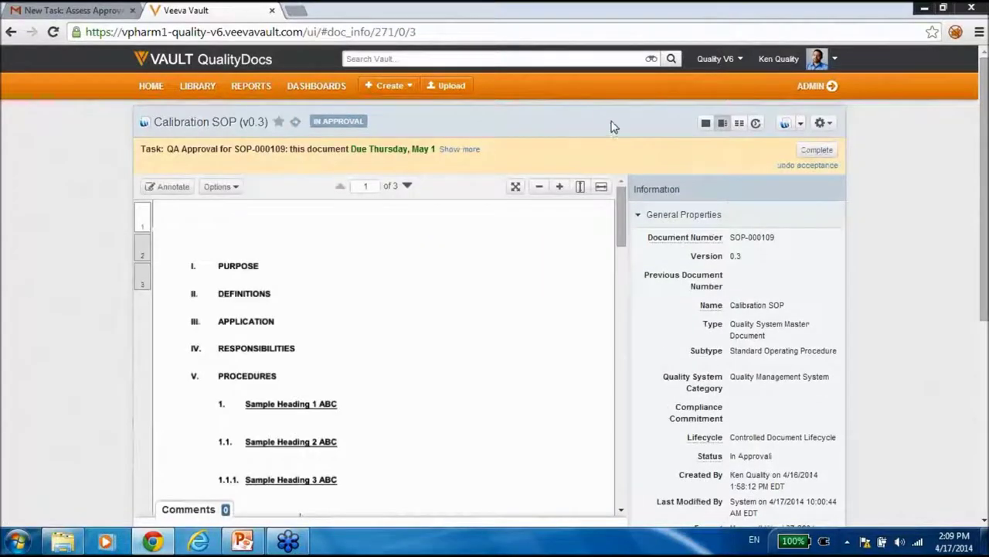
# Complete the QA Approval task with meaning Quality Assurance Approval and outcome Approval, signing with the account's user name and password
pyautogui.click(813, 150)
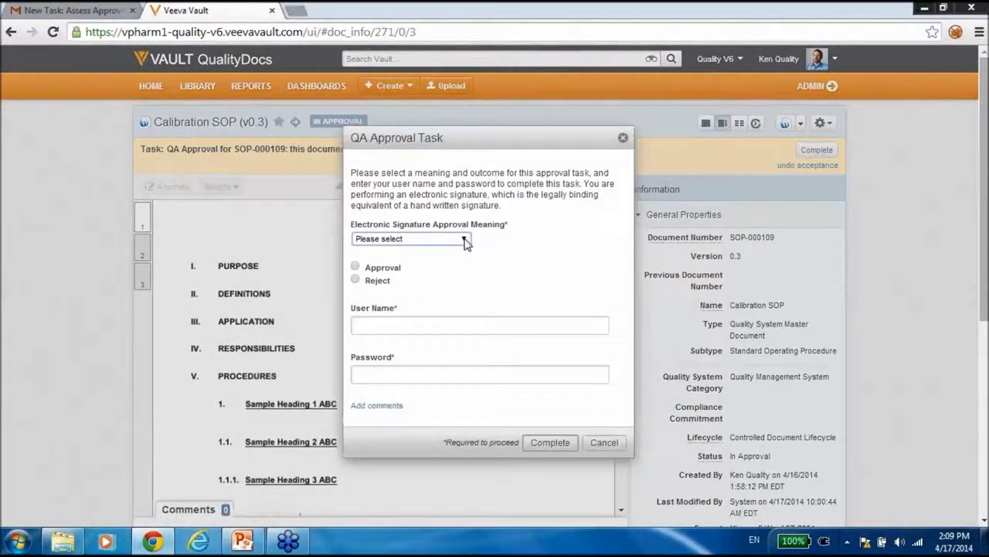
pyautogui.click(464, 239)
pyautogui.click(448, 262)
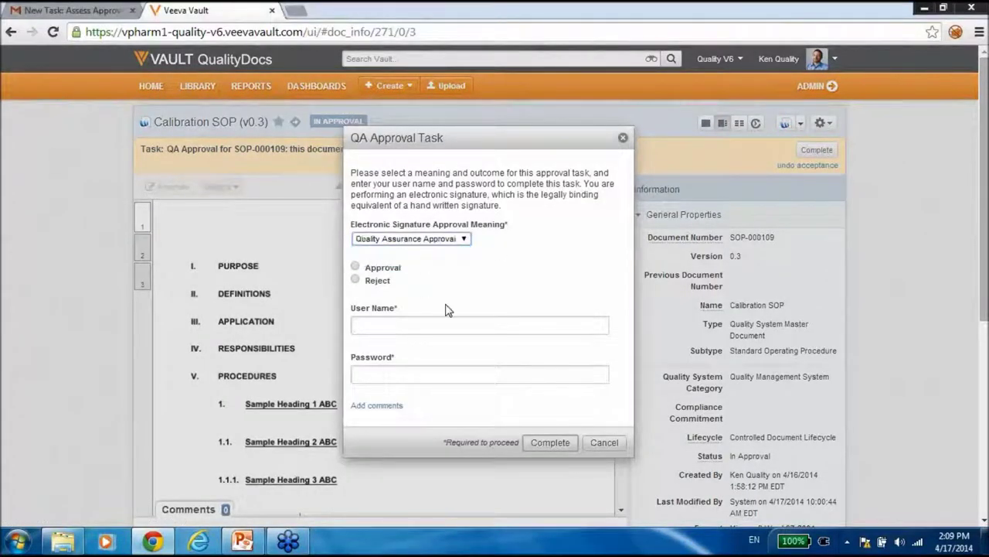
pyautogui.click(446, 323)
pyautogui.write('ken')
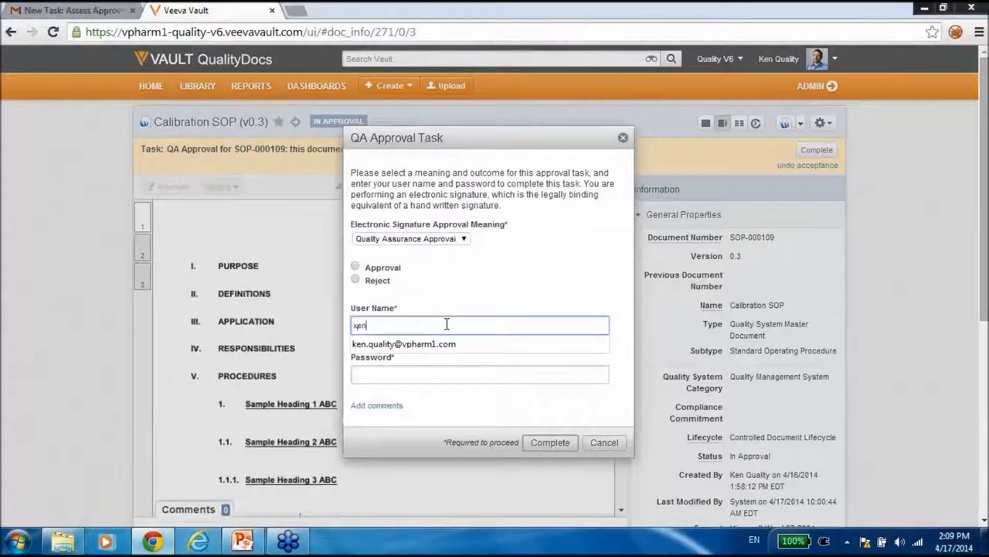
pyautogui.click(442, 344)
pyautogui.click(435, 372)
pyautogui.write('********')
pyautogui.click(356, 268)
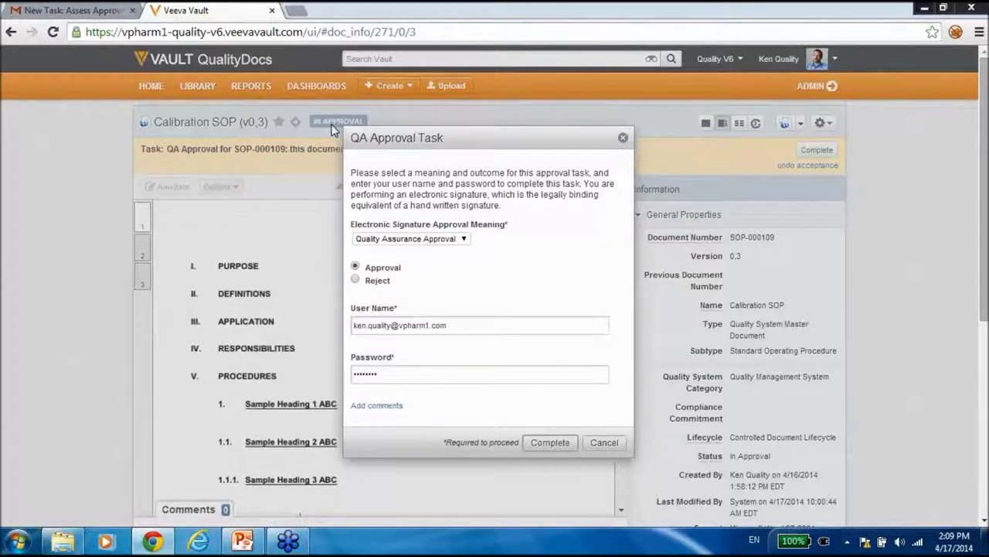
pyautogui.click(546, 444)
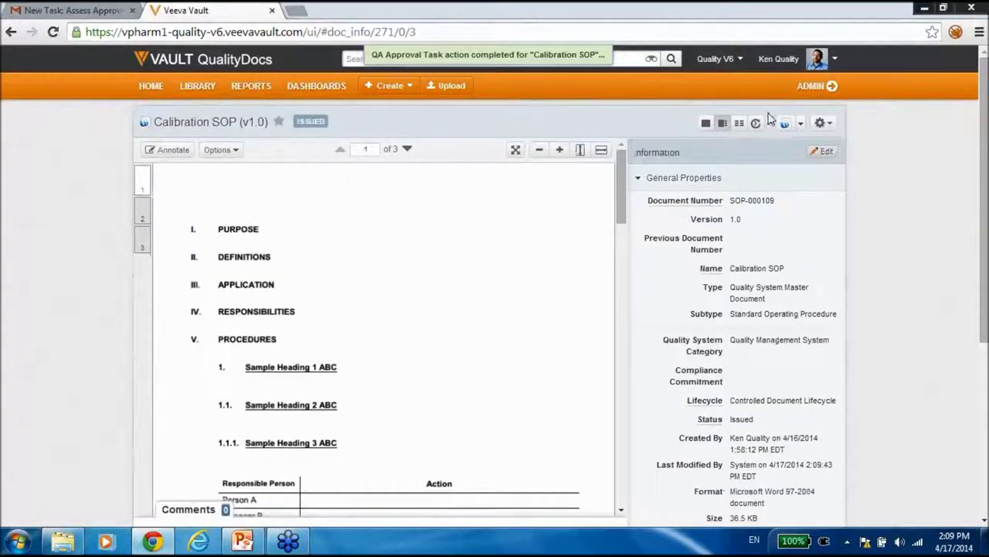
# Download the viewable rendition of the Calibration SOP and open the PDF
pyautogui.click(800, 124)
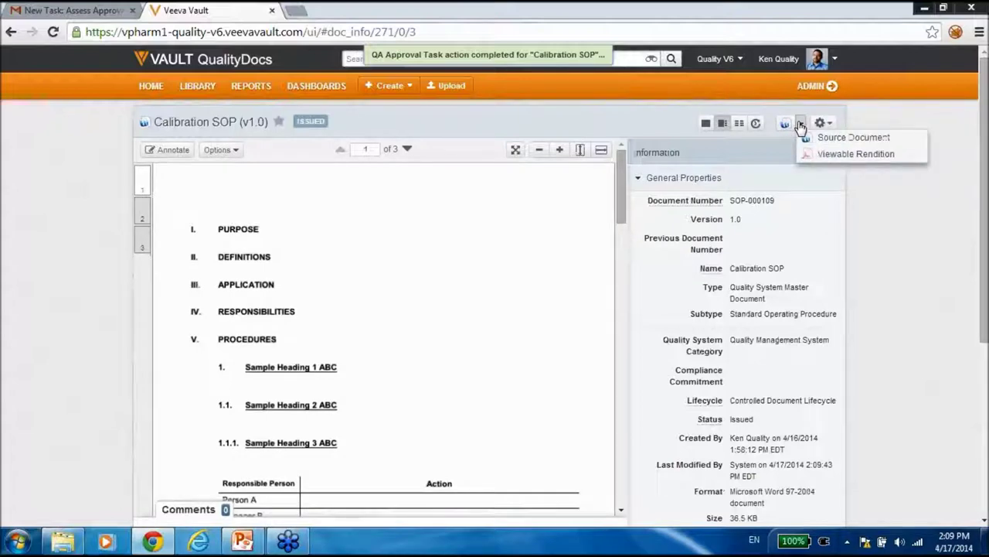
pyautogui.click(842, 155)
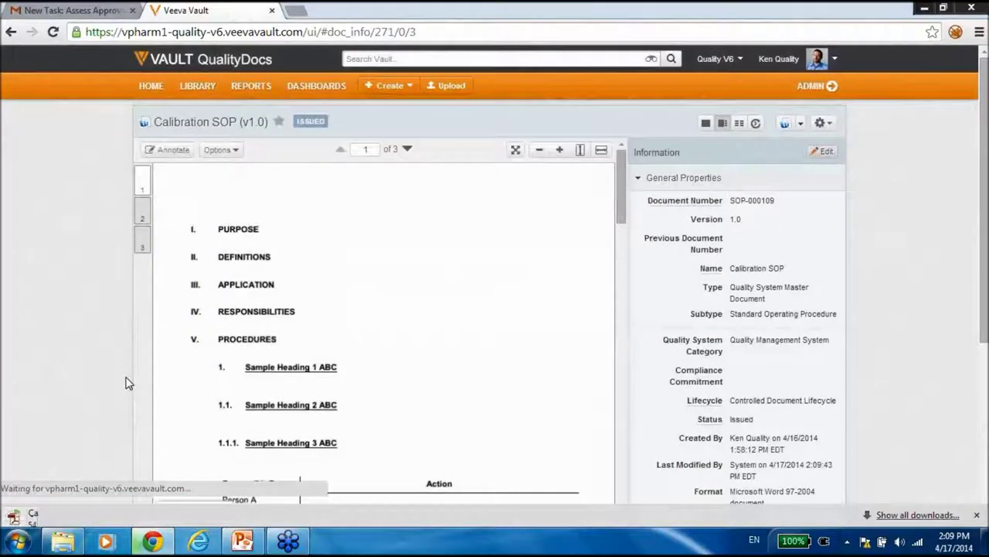
pyautogui.click(81, 509)
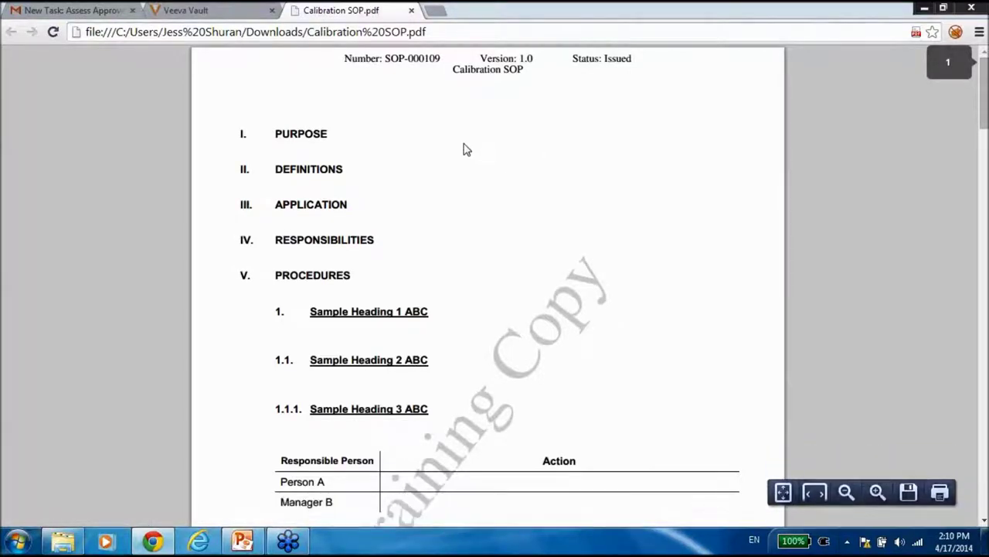
# Examine the PDF's header, watermark, retrieval footer and document approvals page, and close it
pyautogui.moveTo(345, 58); pyautogui.dragTo(537, 66)
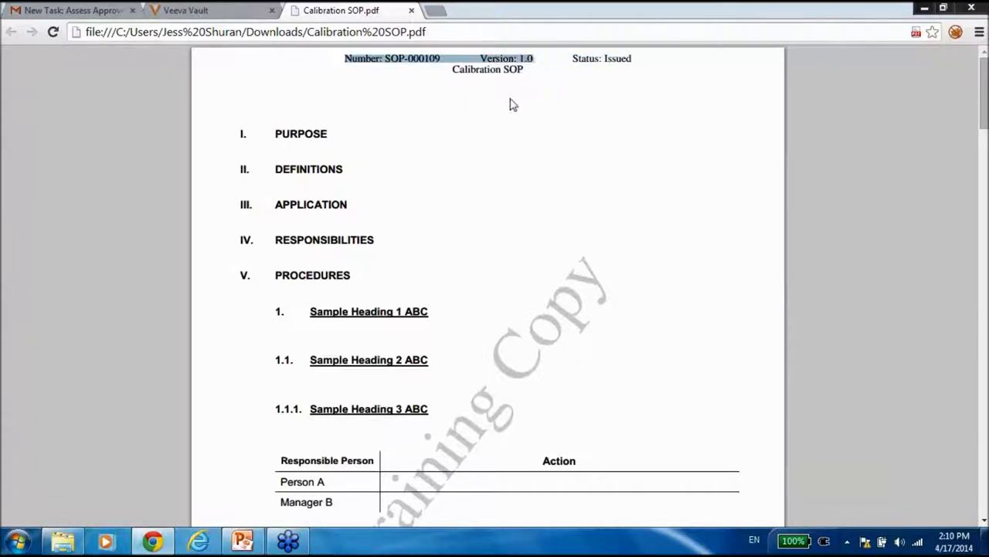
pyautogui.click(392, 78)
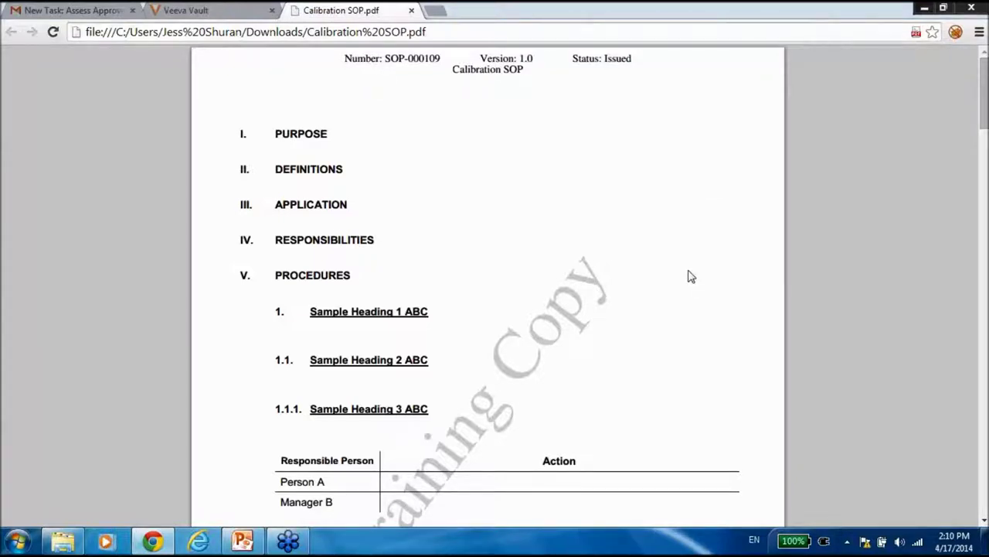
pyautogui.scroll(-3, 690, 276)
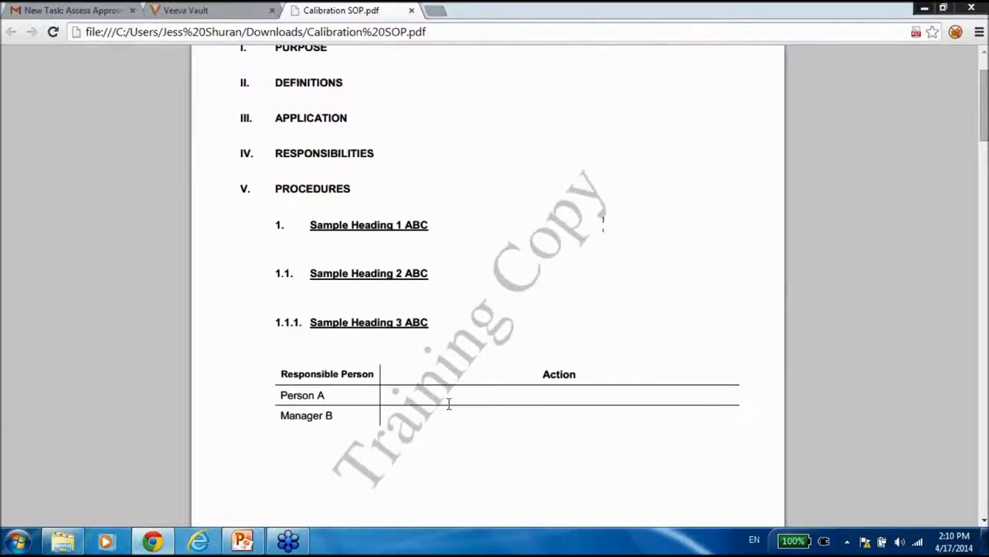
pyautogui.scroll(-5, 448, 406)
pyautogui.scroll(-4, 451, 409)
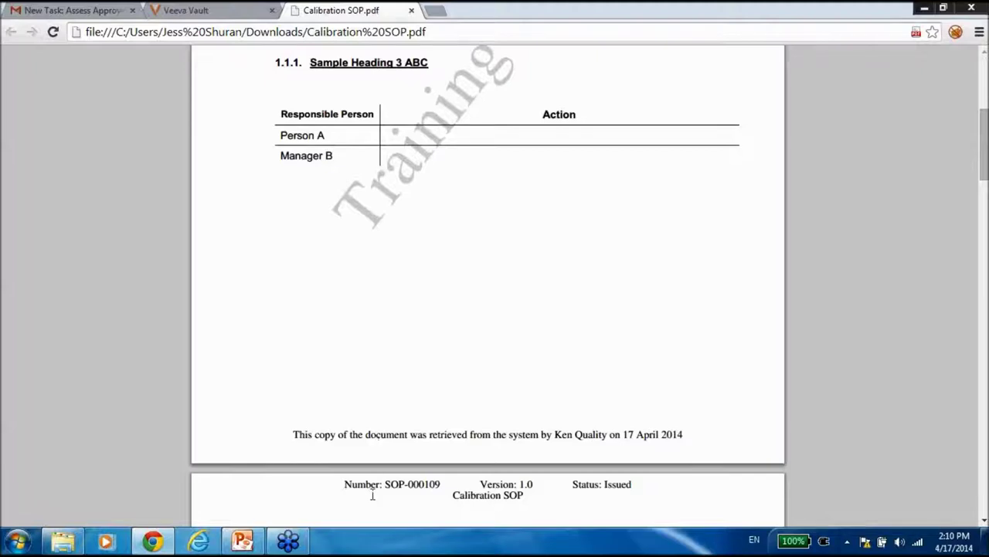
pyautogui.scroll(-5, 372, 498)
pyautogui.scroll(-10, 373, 499)
pyautogui.scroll(-8, 372, 498)
pyautogui.scroll(-3, 373, 499)
pyautogui.scroll(-1, 372, 500)
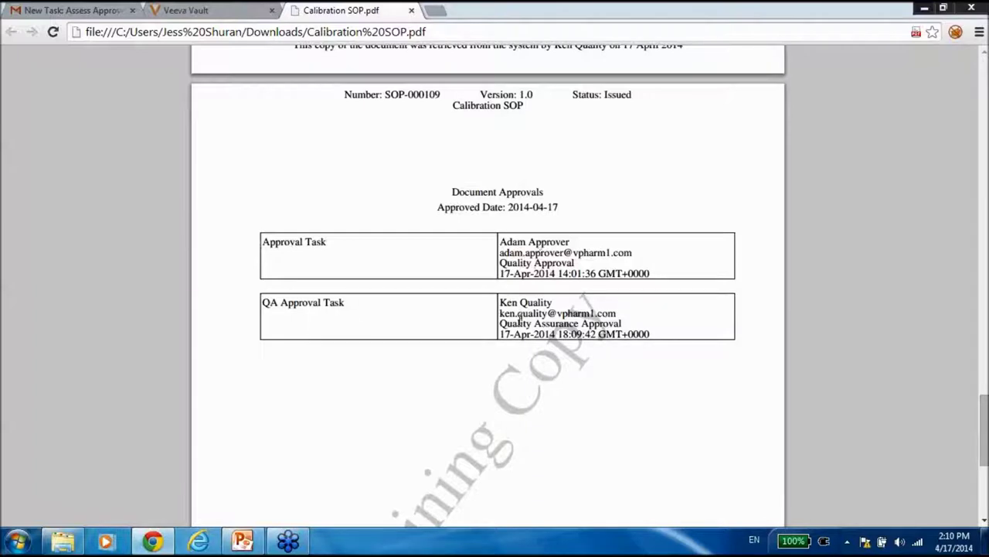
pyautogui.click(412, 12)
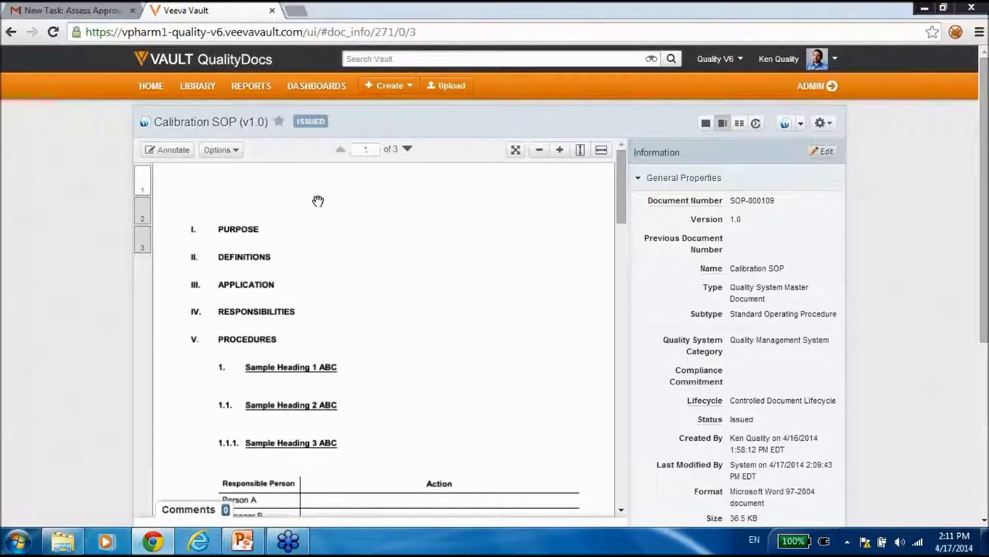
# Review the Calibration SOP's audit trail, including the signature and check-in events, and close it
pyautogui.click(824, 125)
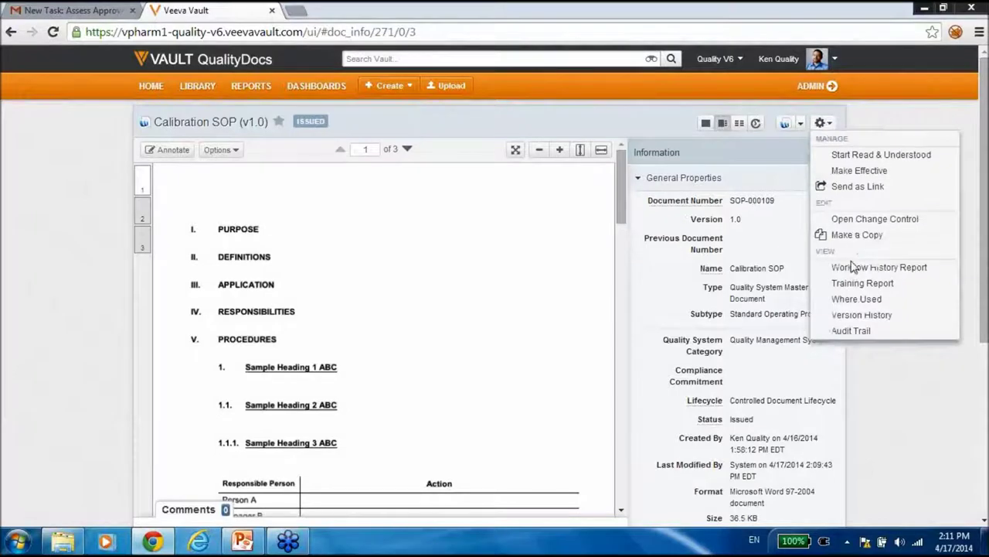
pyautogui.click(873, 333)
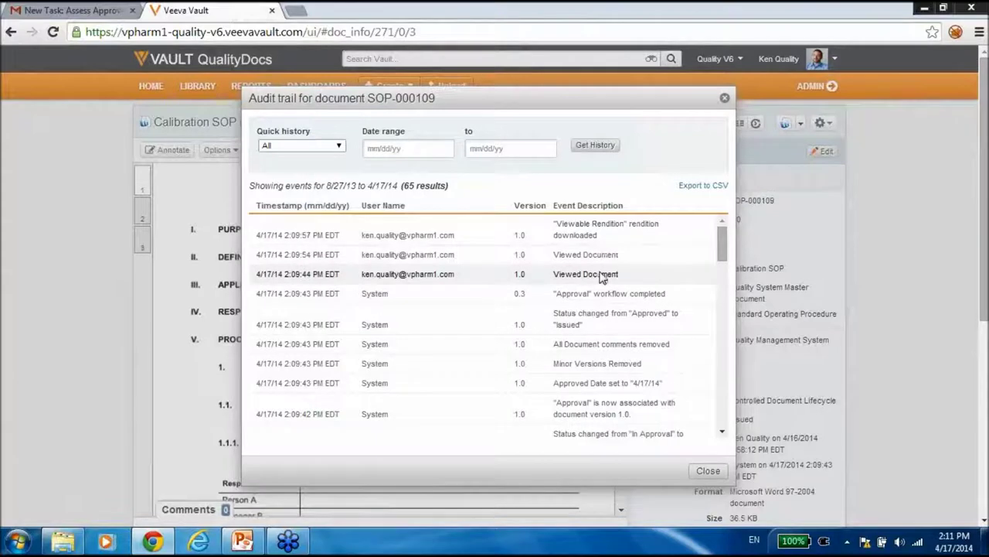
pyautogui.moveTo(722, 252); pyautogui.dragTo(723, 295)
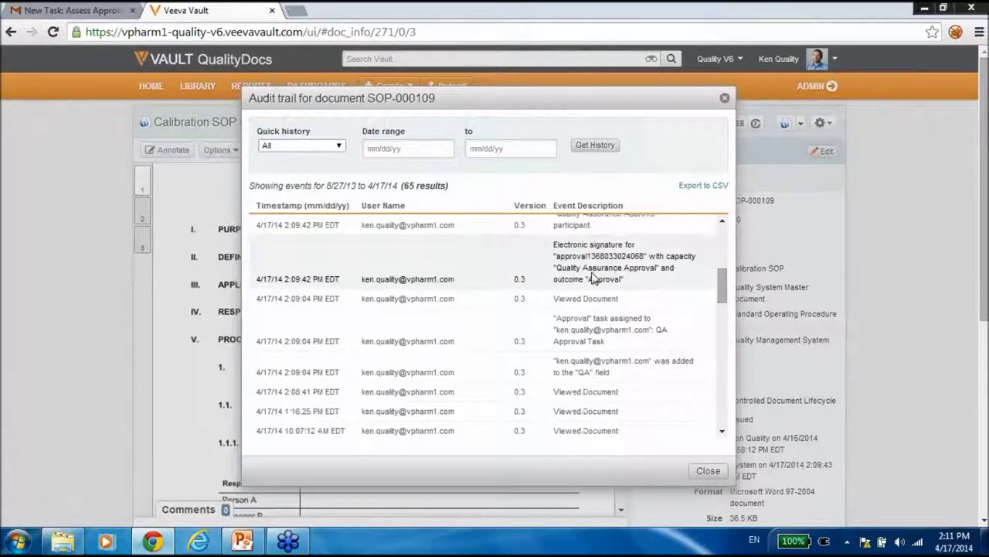
pyautogui.moveTo(722, 287); pyautogui.dragTo(714, 369)
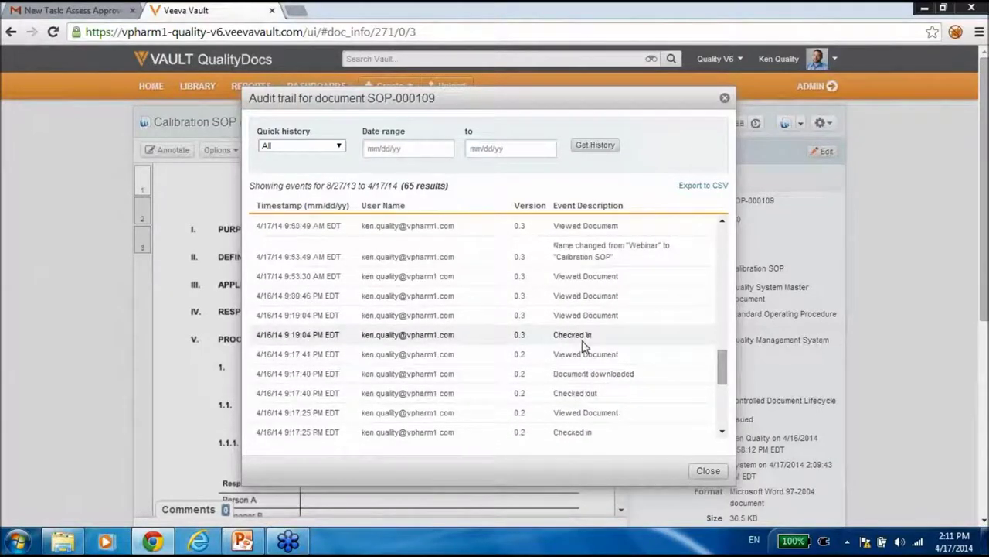
pyautogui.click(705, 471)
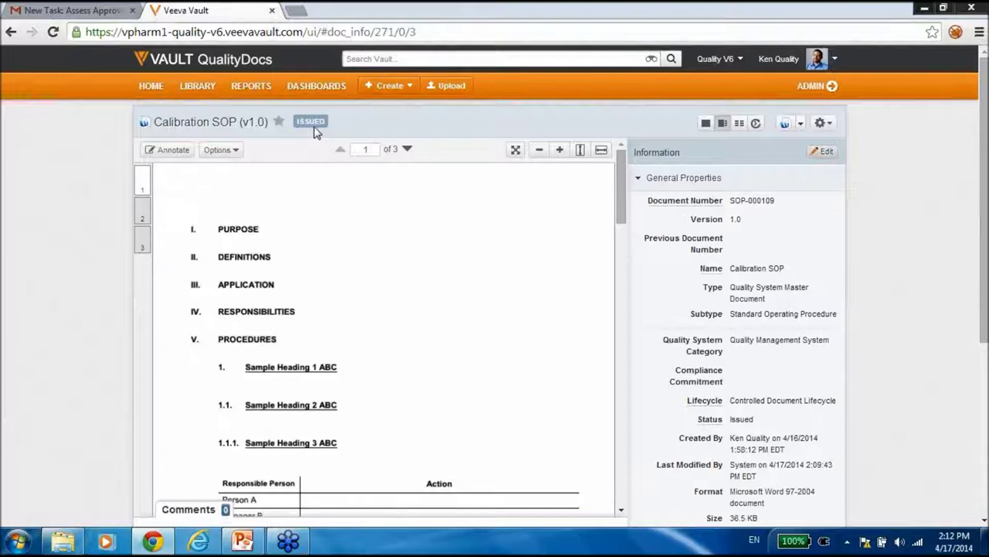
# Begin a Read & Understood workflow for the issued Calibration SOP
pyautogui.click(824, 124)
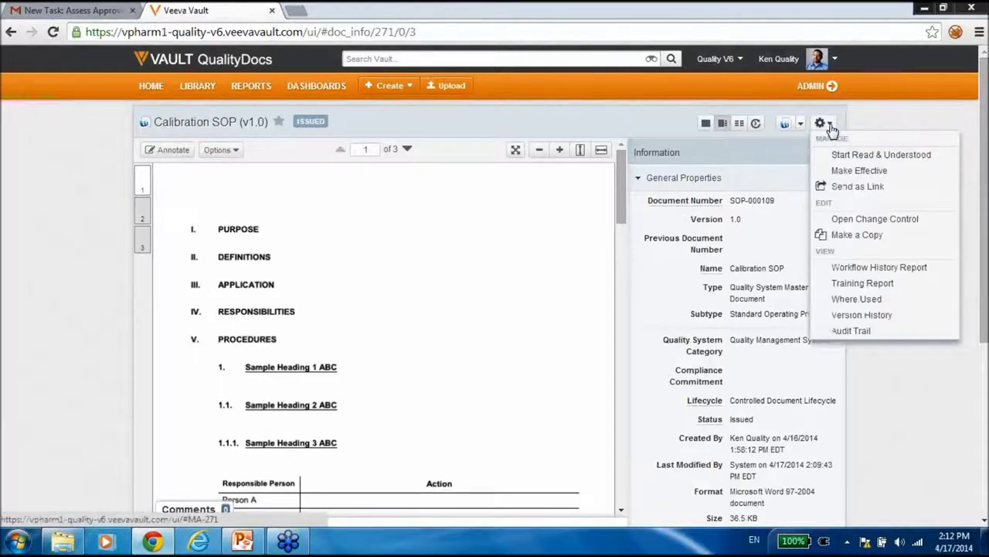
pyautogui.click(890, 157)
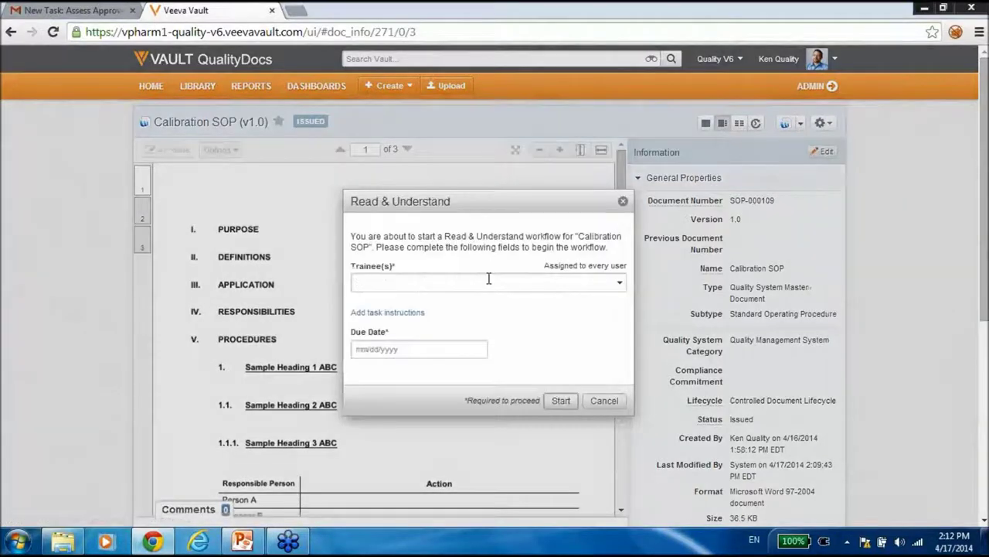
pyautogui.click(623, 286)
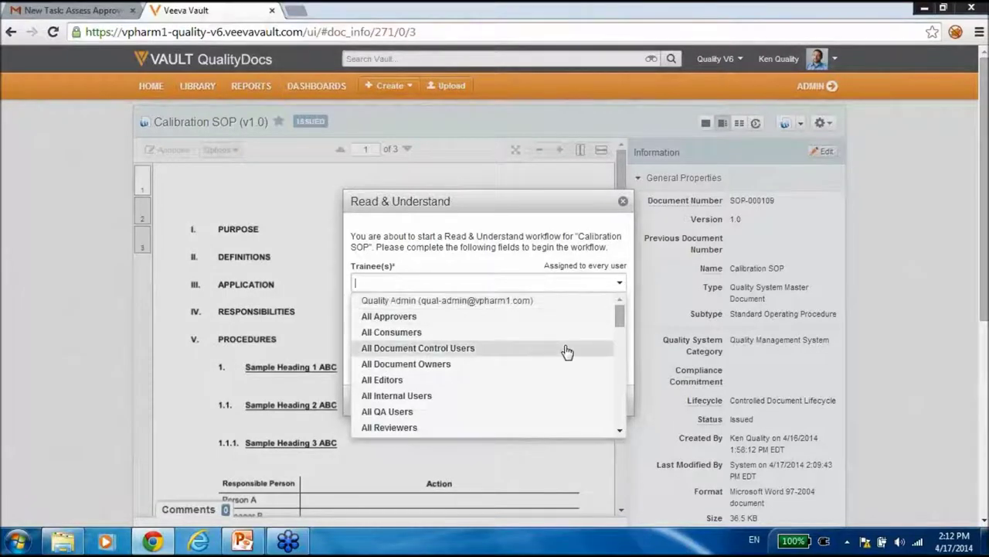
pyautogui.click(533, 400)
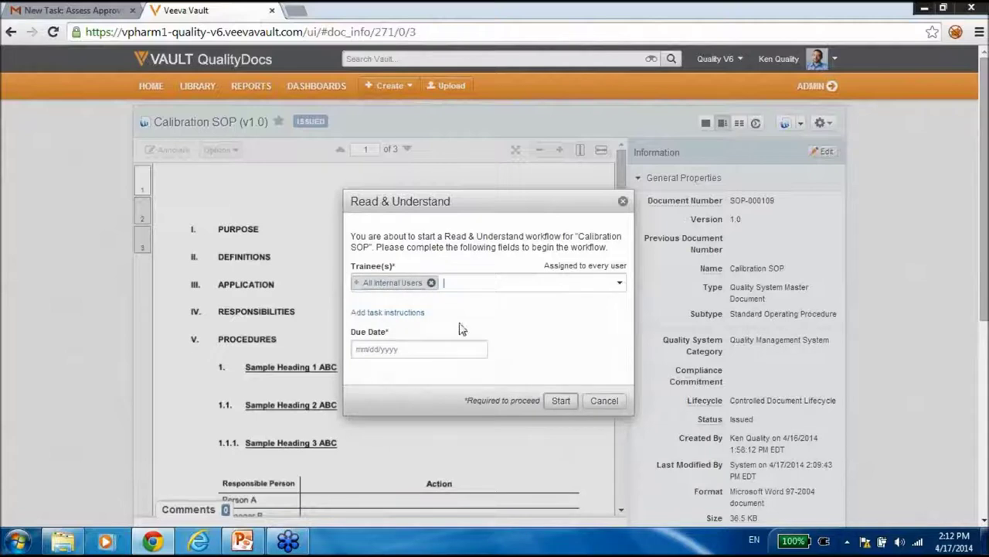
pyautogui.moveTo(378, 284)
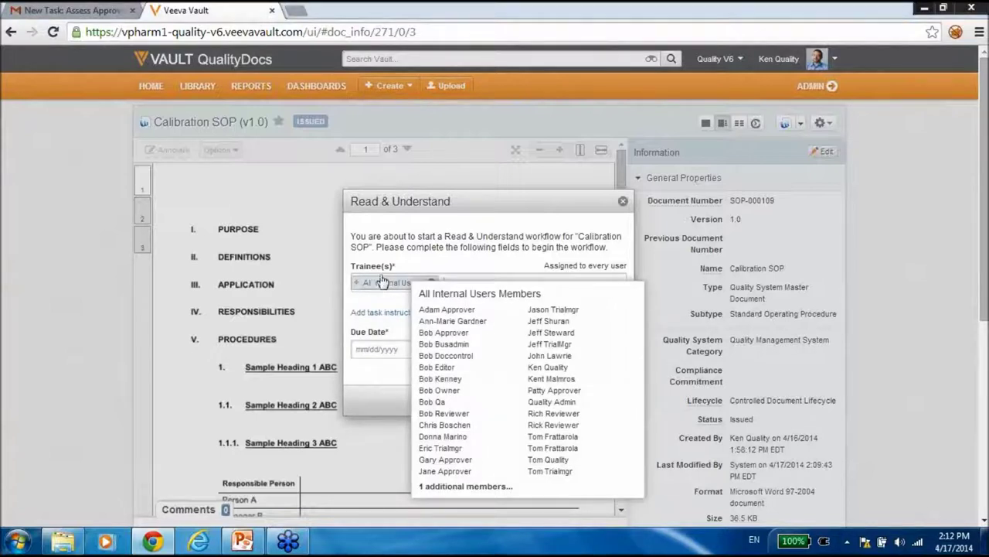
pyautogui.click(431, 283)
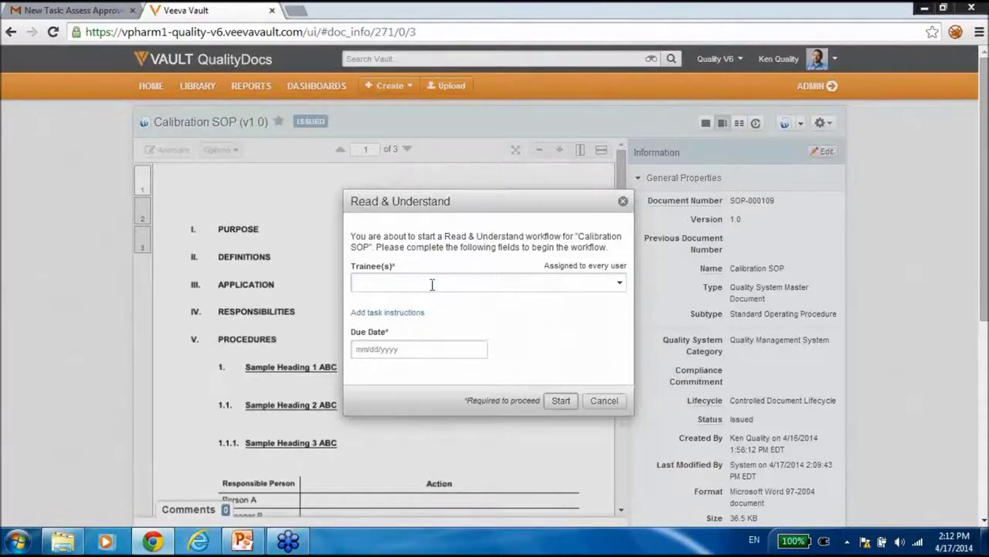
# Add the logged-in document owner as the trainee of the Read & Understand workflow
pyautogui.click(432, 284)
pyautogui.write('ken')
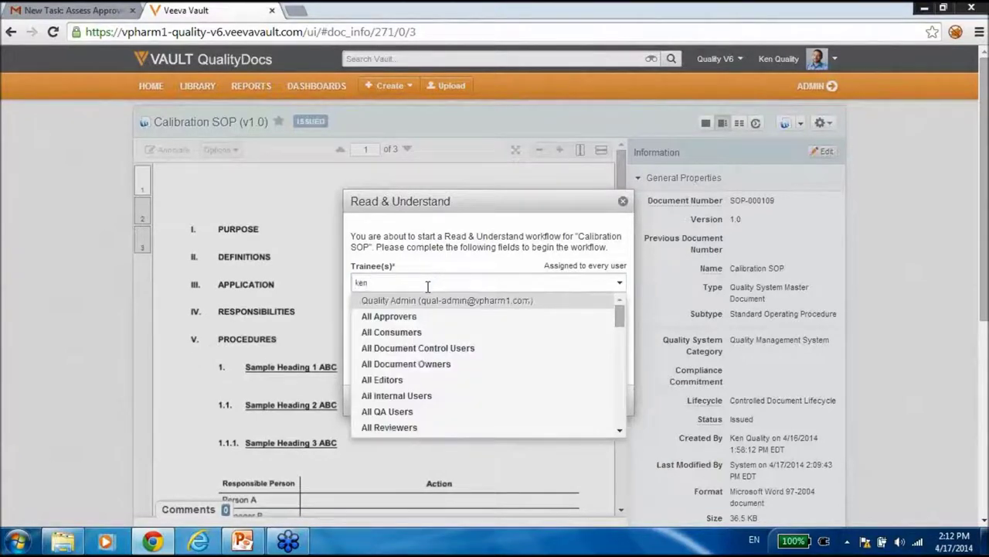
pyautogui.click(413, 334)
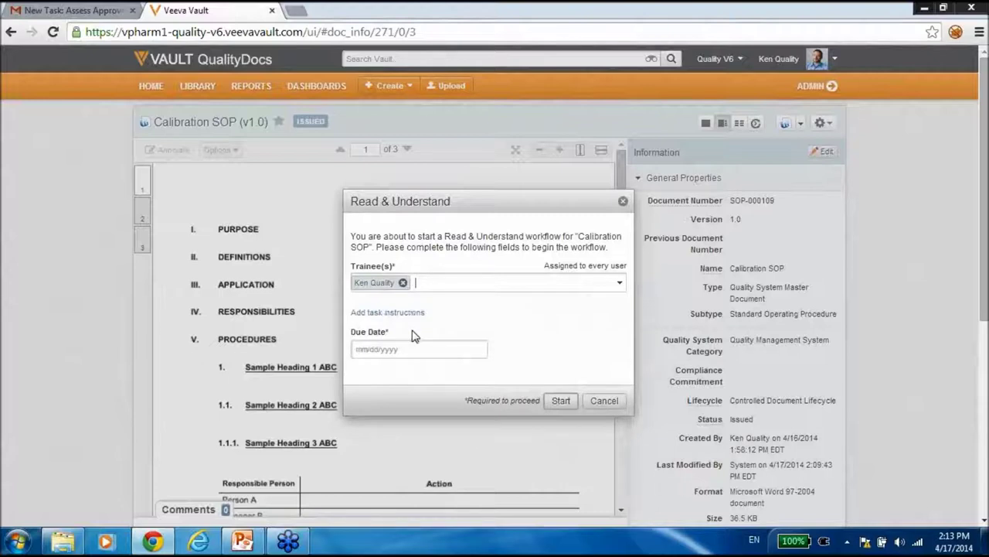
# Set the Read & Understand due date to 05/01/2014 and start the workflow for the Calibration SOP
pyautogui.click(412, 349)
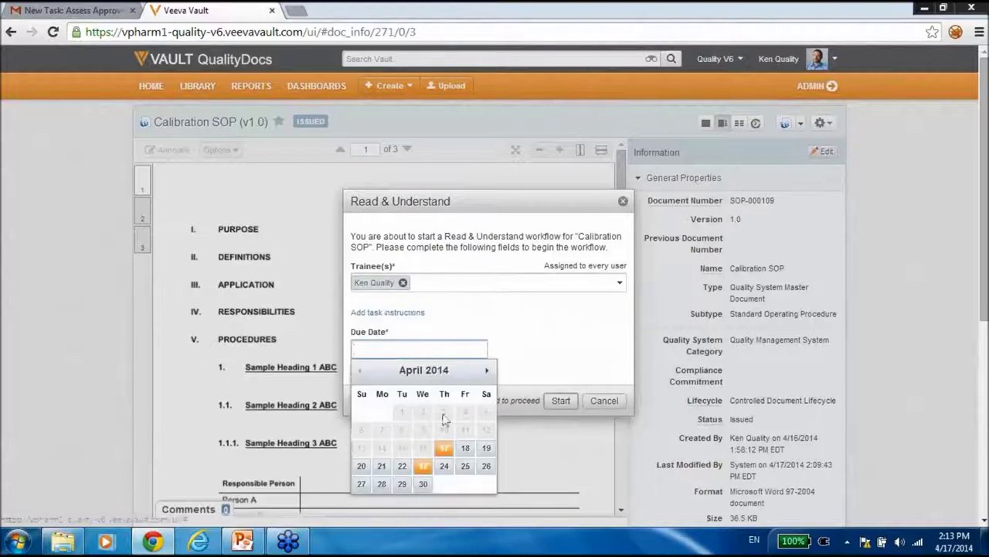
pyautogui.click(487, 371)
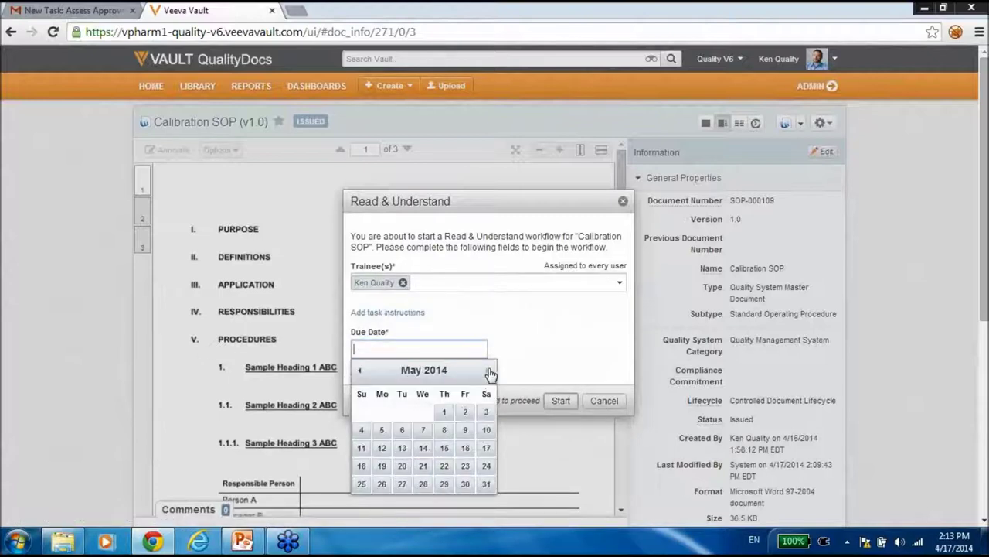
pyautogui.click(445, 413)
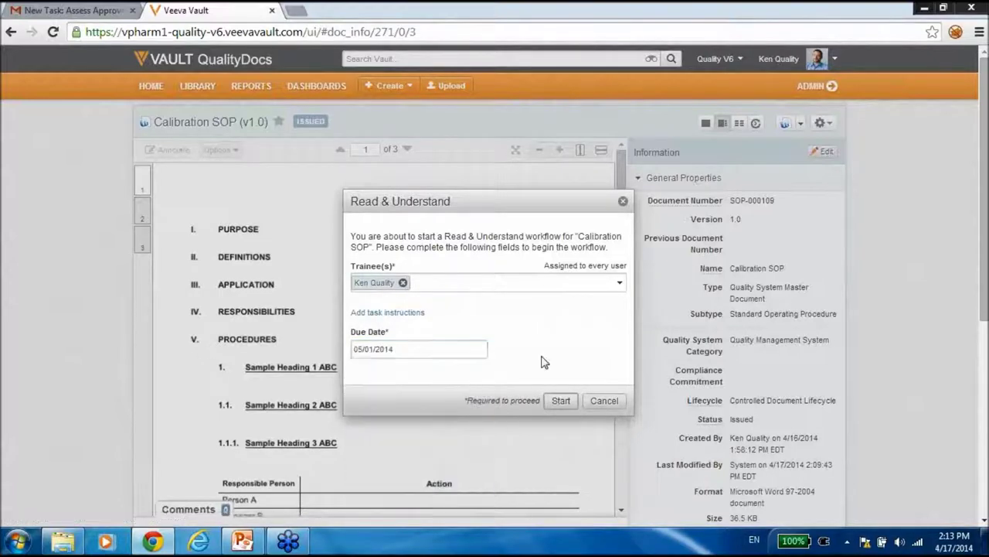
pyautogui.click(560, 400)
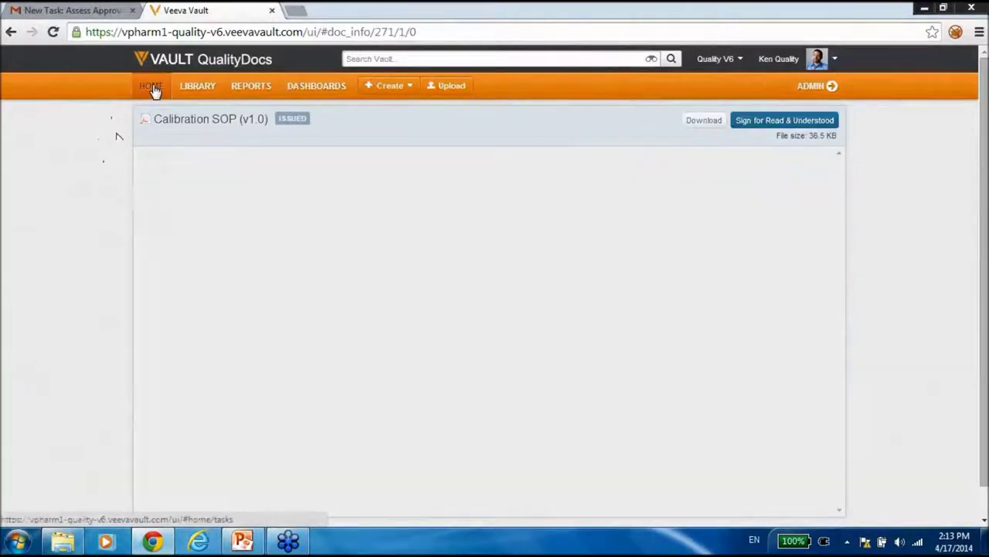
# Open the Calibration SOP from its Read & Understand task in My Tasks and begin signing for it
pyautogui.click(154, 90)
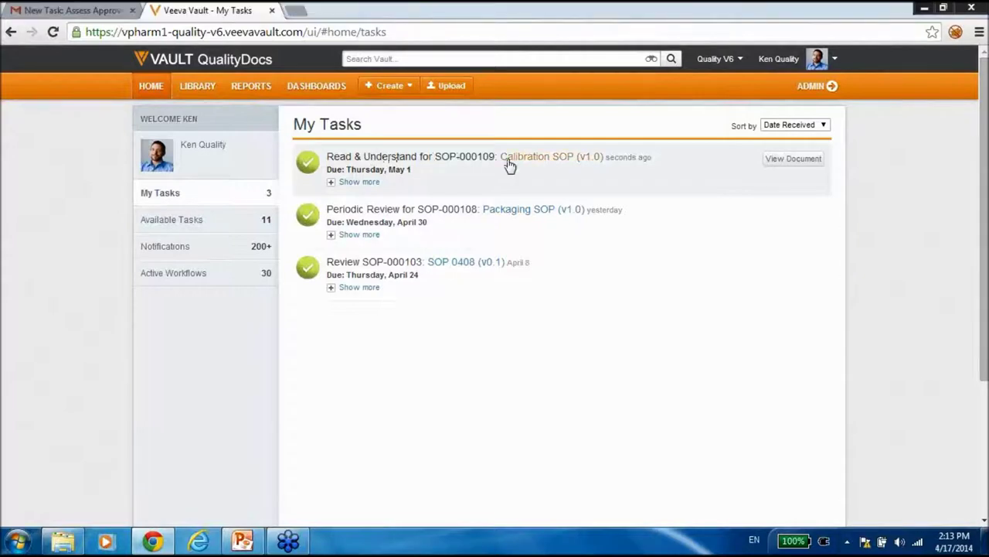
pyautogui.click(550, 157)
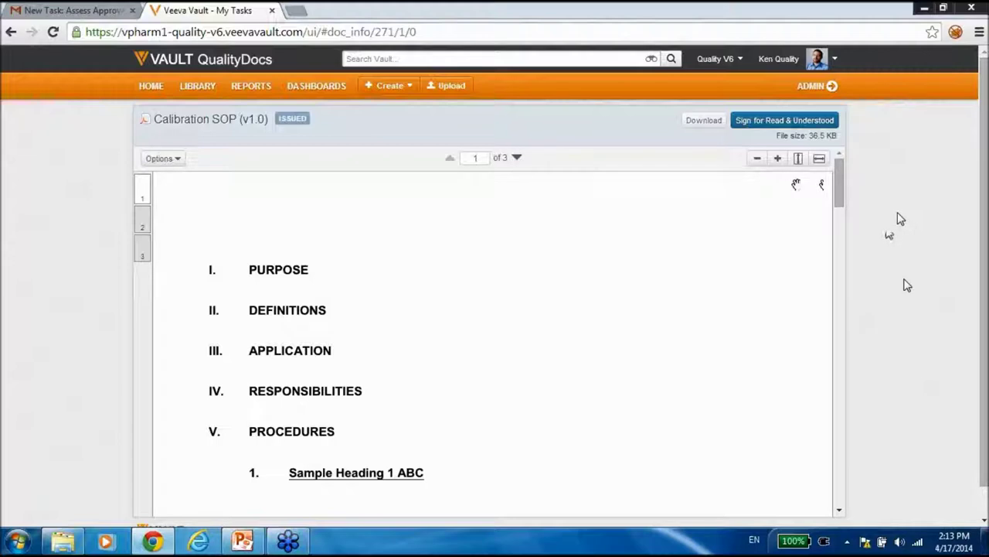
pyautogui.click(792, 123)
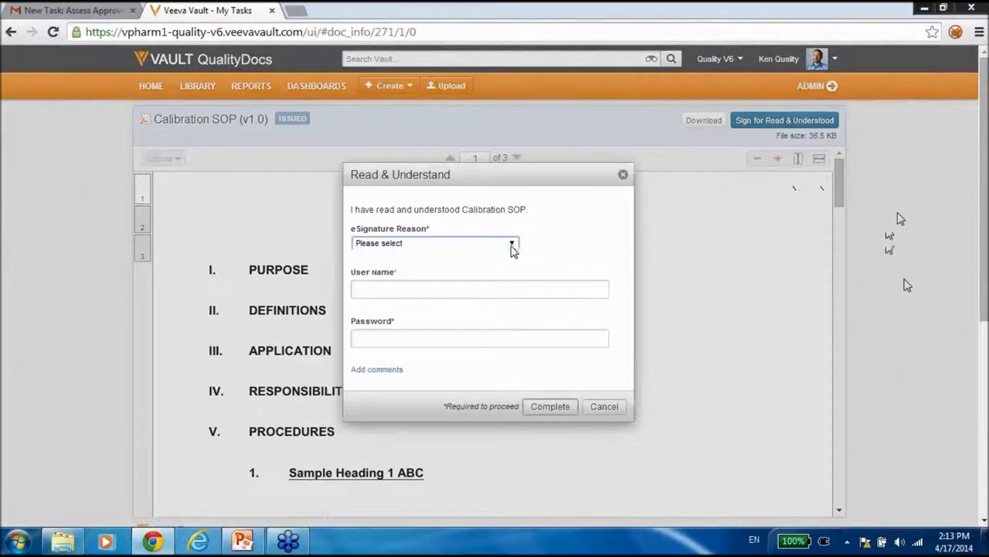
# Complete the signature with the reason "I have read and understood this document", the trainee's user name and the account password
pyautogui.click(512, 246)
pyautogui.click(507, 264)
pyautogui.click(497, 289)
pyautogui.write('ken')
pyautogui.click(484, 309)
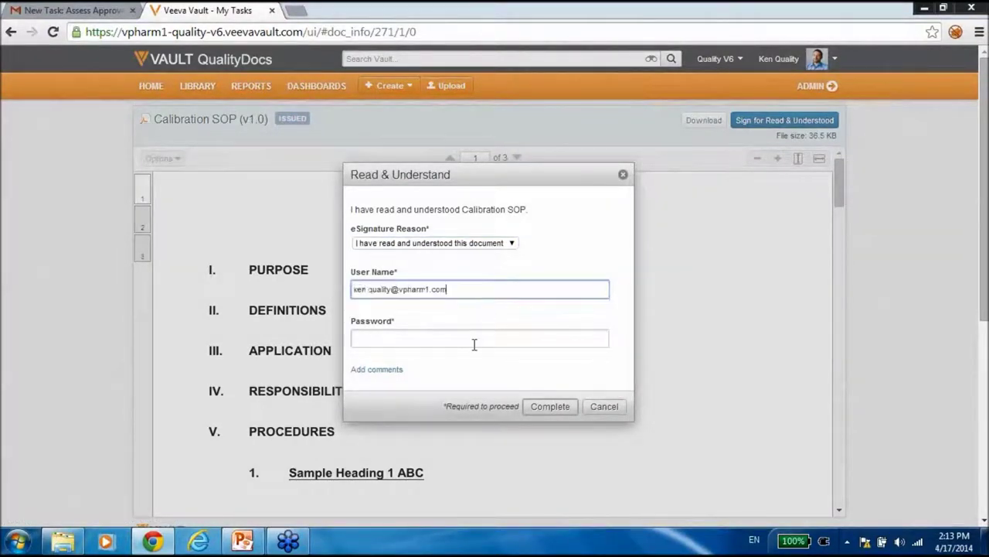
pyautogui.click(472, 343)
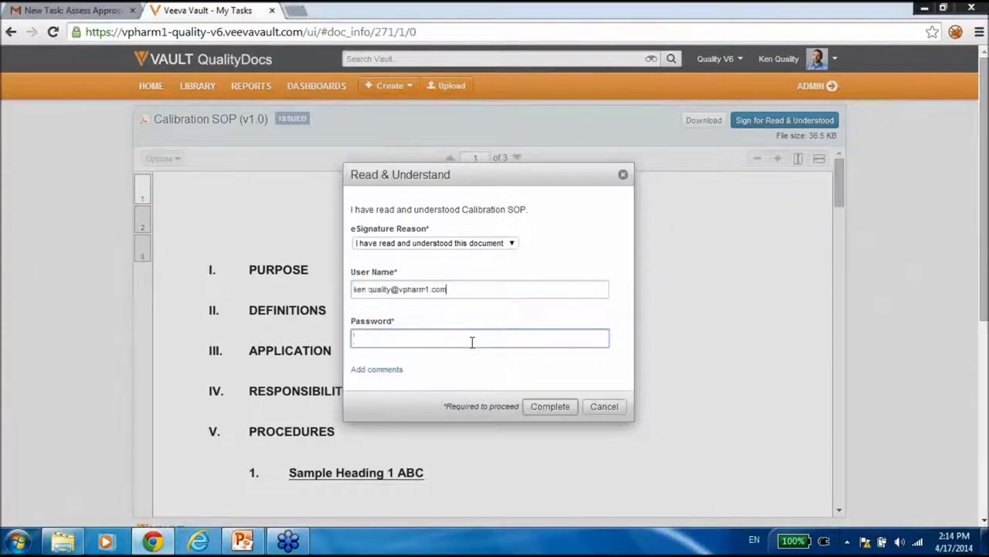
pyautogui.write('••••••••')
pyautogui.click(545, 407)
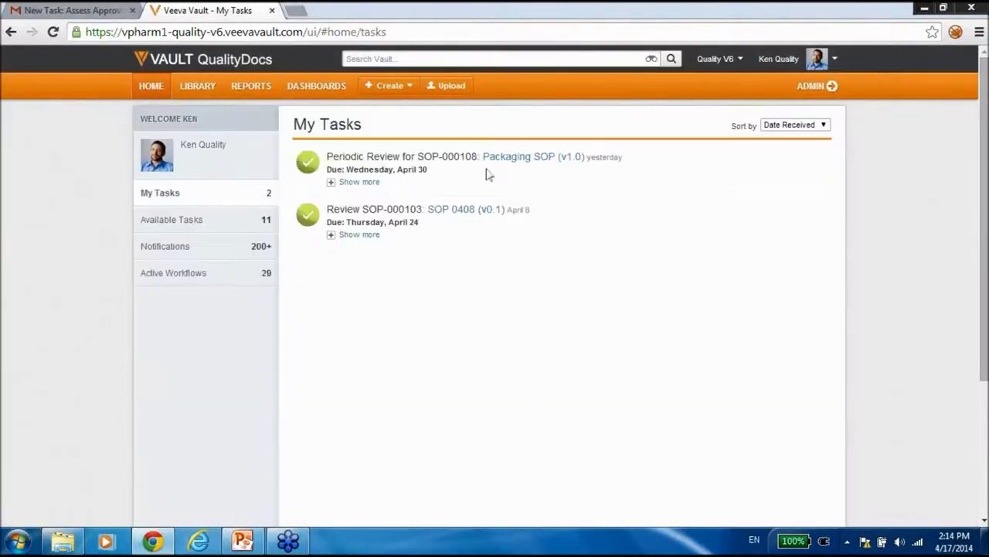
# Make the Calibration SOP effective from the library with 4/17/15 as its next periodic review date
pyautogui.click(203, 91)
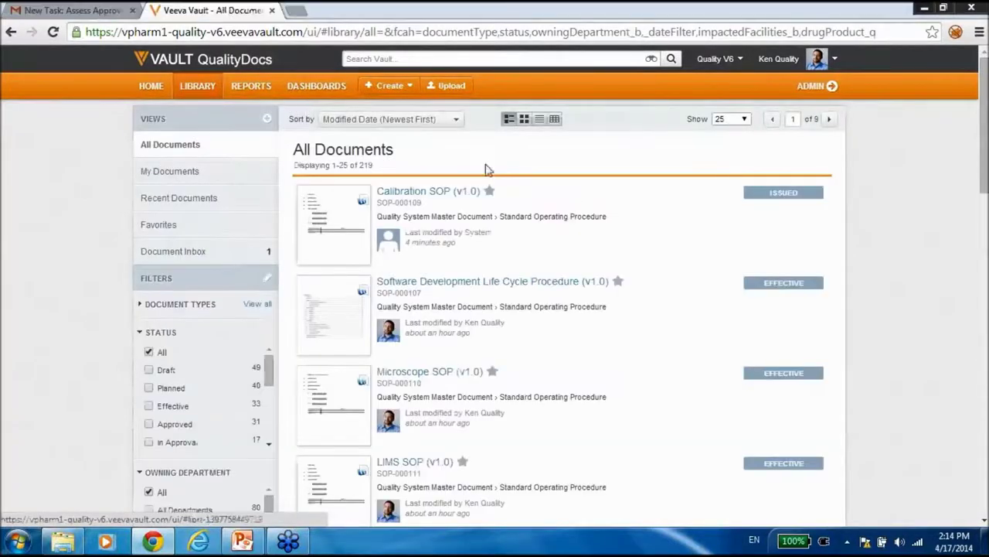
pyautogui.moveTo(518, 174)
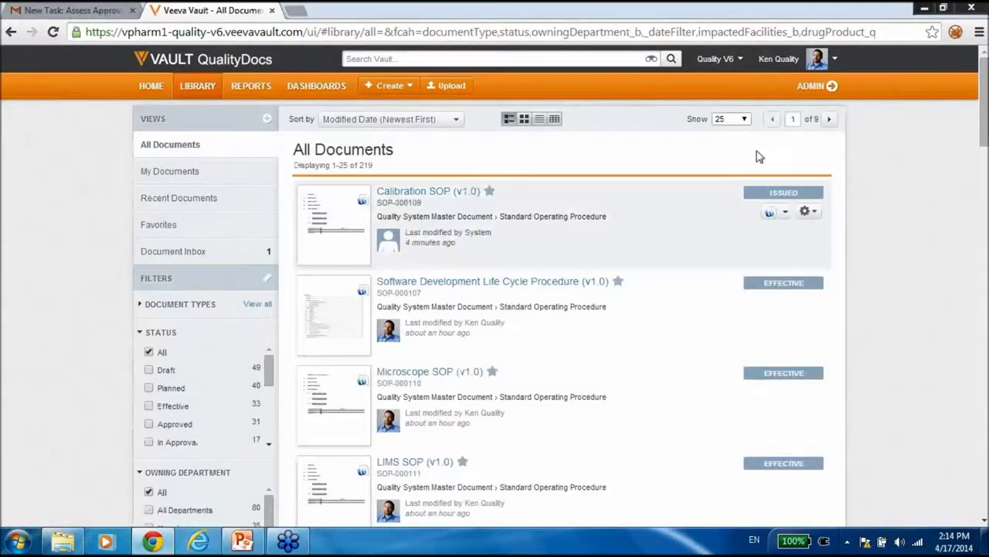
pyautogui.click(808, 212)
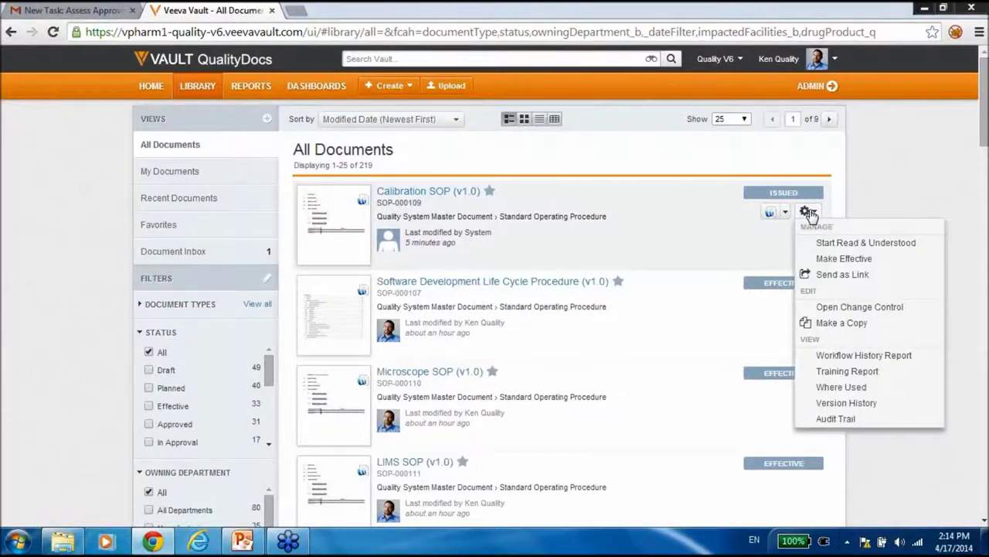
pyautogui.click(843, 259)
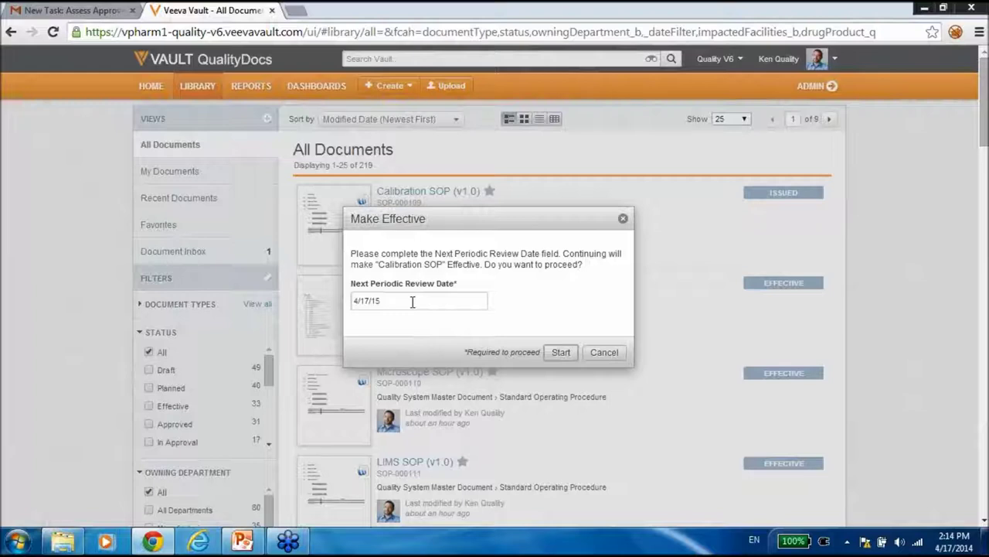
pyautogui.click(560, 353)
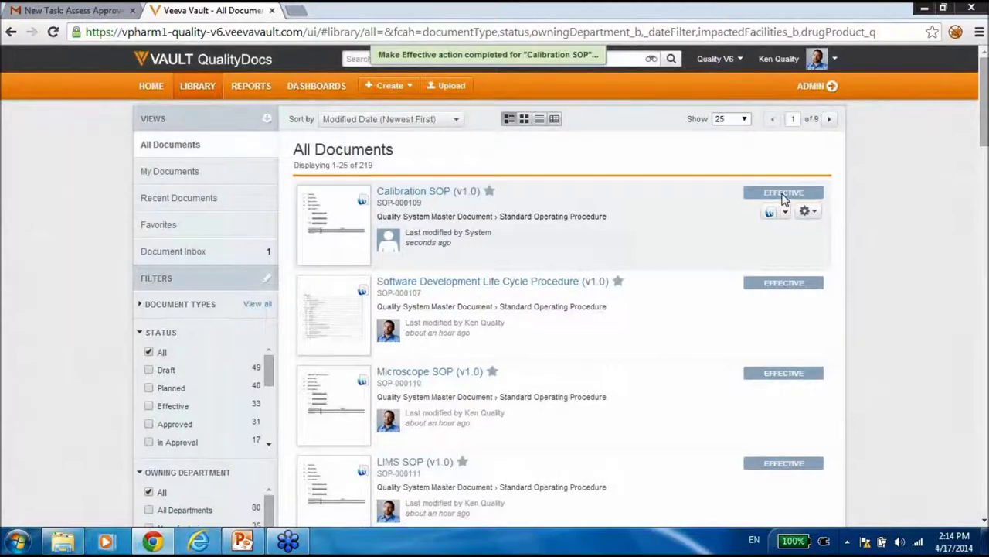
# Begin a periodic review of the effective Calibration SOP with the logged-in document owner as Periodic Reviewer
pyautogui.click(423, 194)
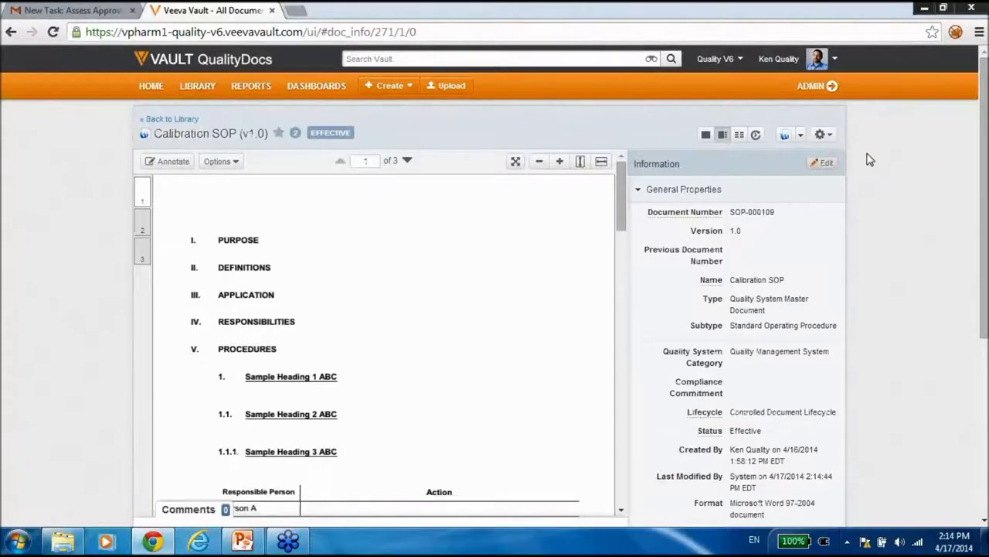
pyautogui.click(825, 136)
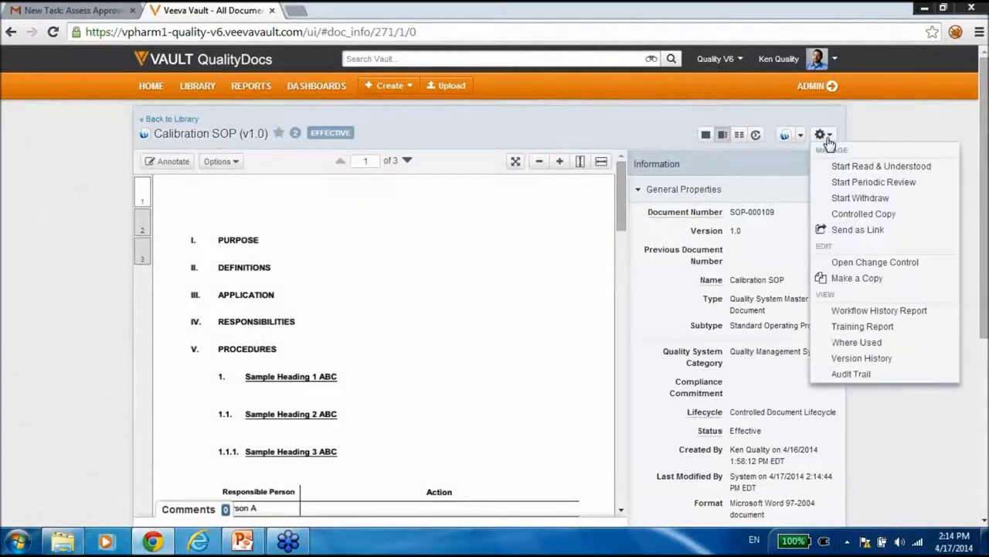
pyautogui.click(863, 185)
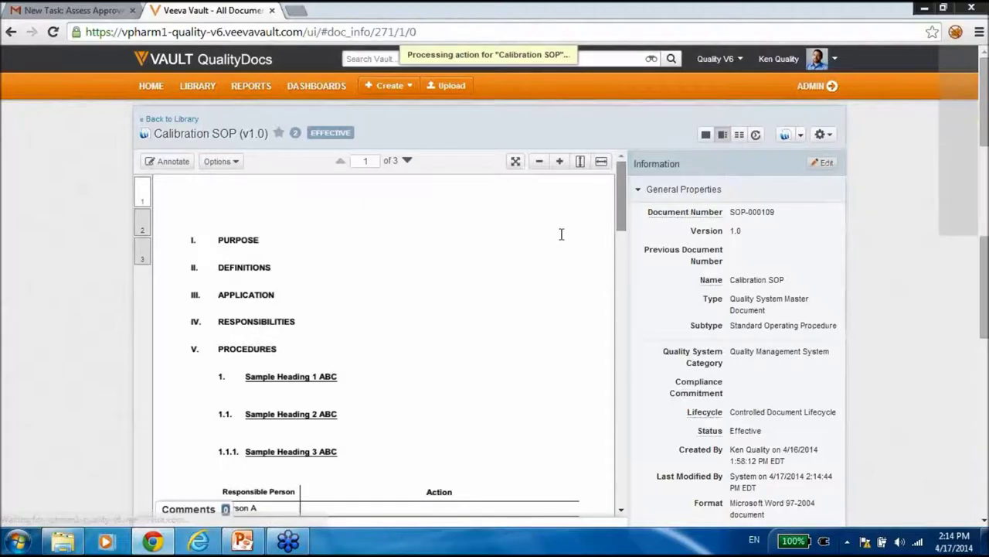
pyautogui.write('ken')
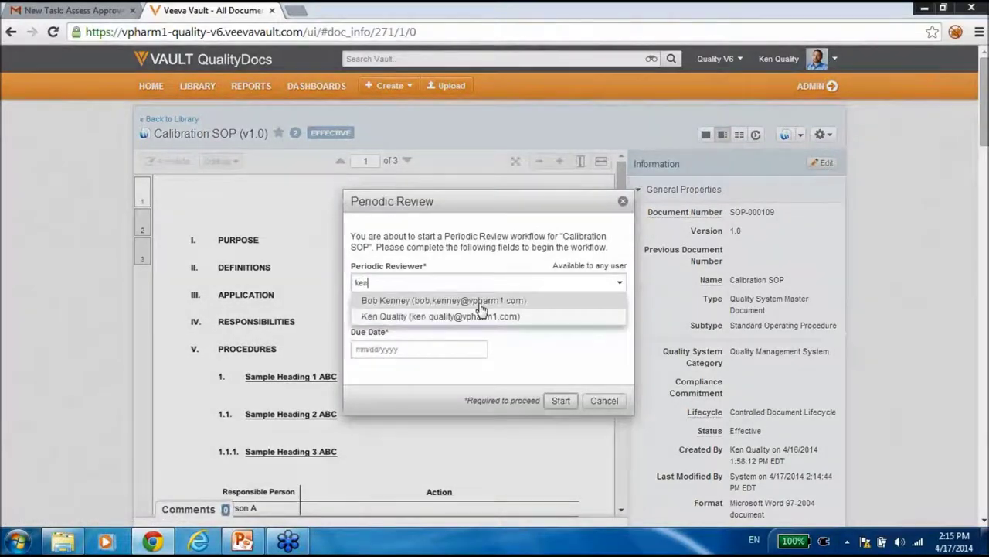
pyautogui.click(479, 316)
# Set the periodic review's due date to April 30, 2014 and start the workflow
pyautogui.click(452, 347)
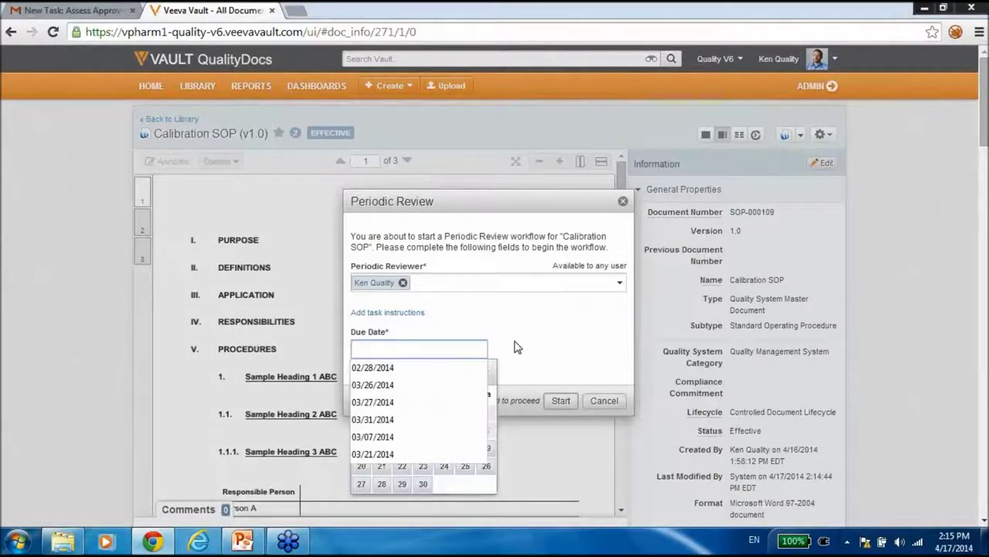
pyautogui.click(517, 347)
pyautogui.click(463, 349)
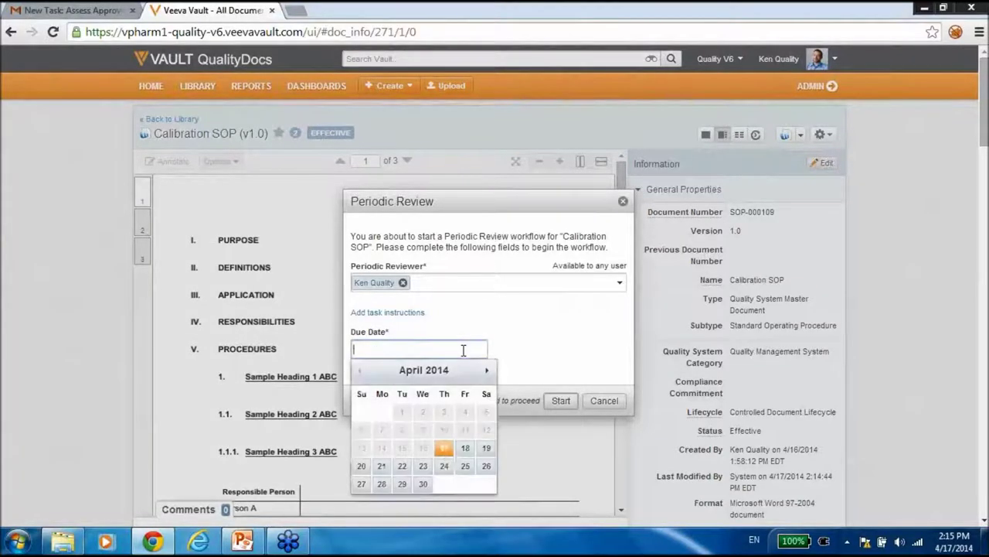
pyautogui.click(423, 483)
pyautogui.click(561, 401)
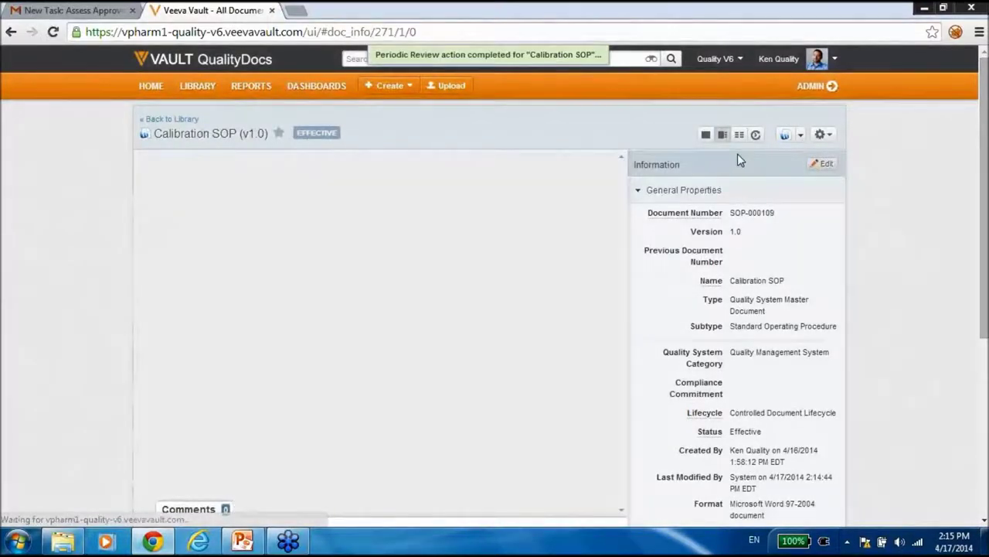
# Accept the Calibration SOP's periodic review task and complete it in the Periodic Reviewer context with the verdict Keep Effective
pyautogui.click(807, 160)
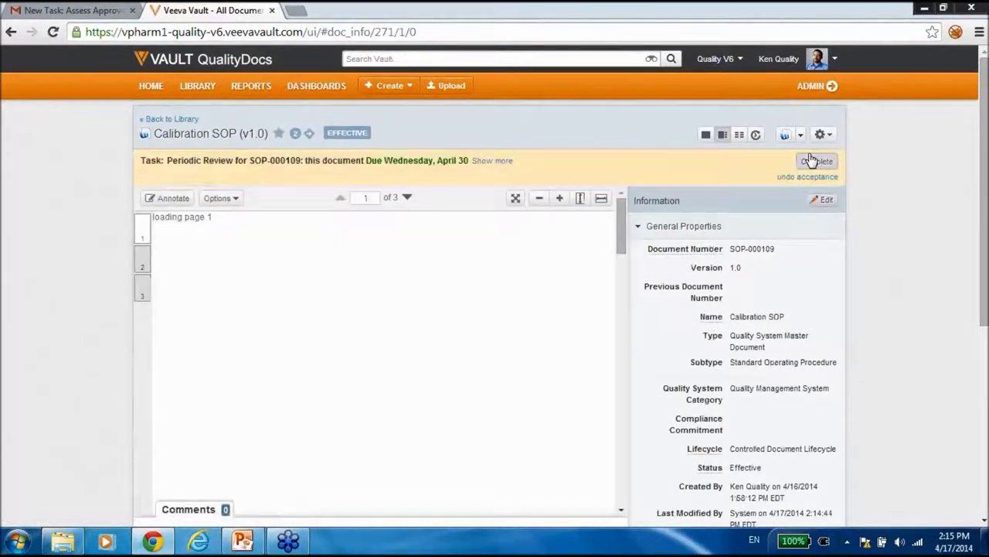
pyautogui.click(813, 160)
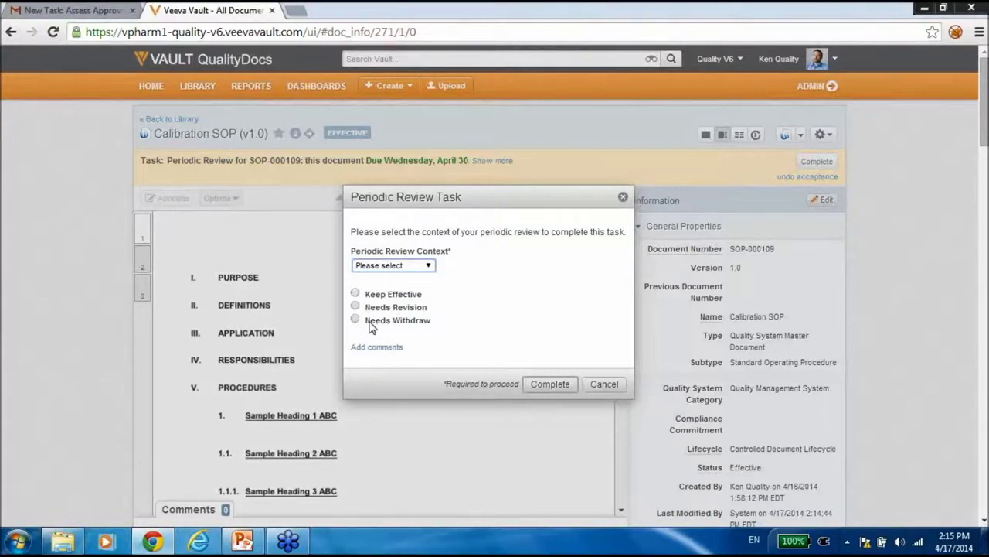
pyautogui.click(355, 292)
pyautogui.click(427, 266)
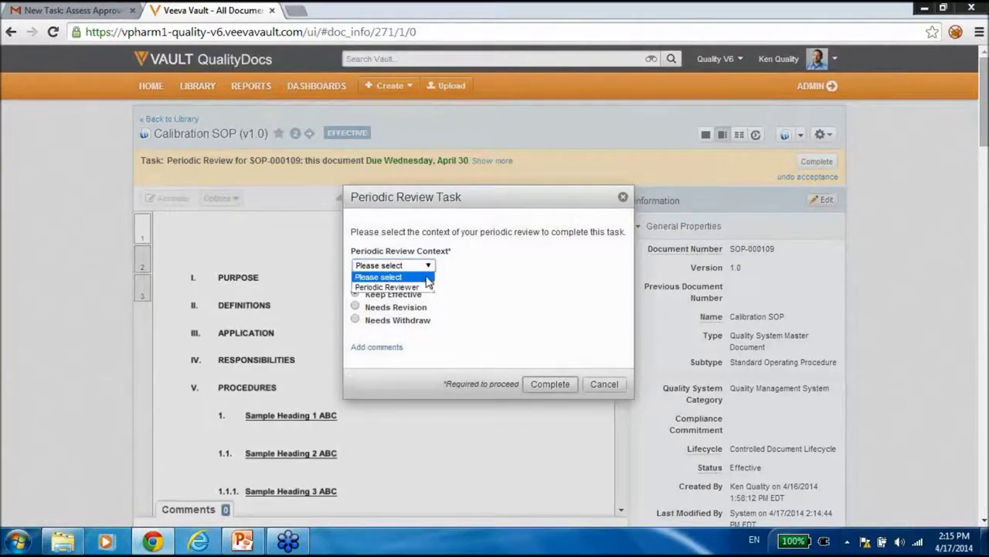
pyautogui.click(426, 288)
pyautogui.click(546, 386)
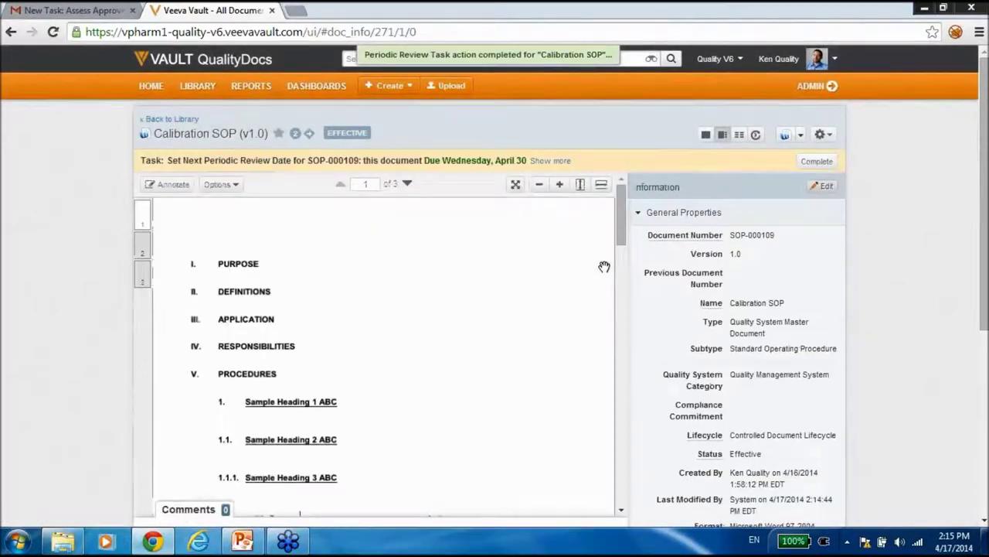
# Complete the Set Next Periodic Review Date task with the date 4/17/15
pyautogui.click(816, 161)
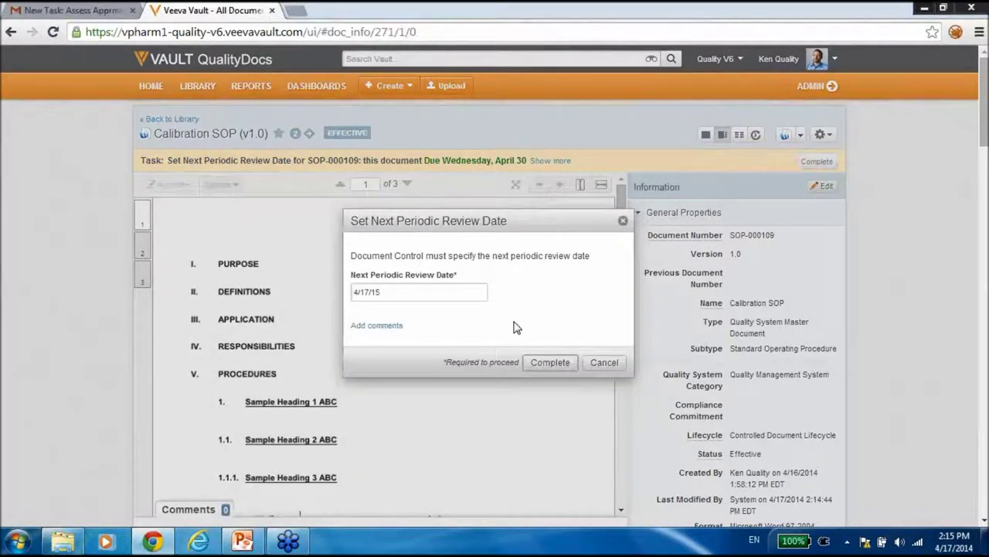
pyautogui.click(540, 367)
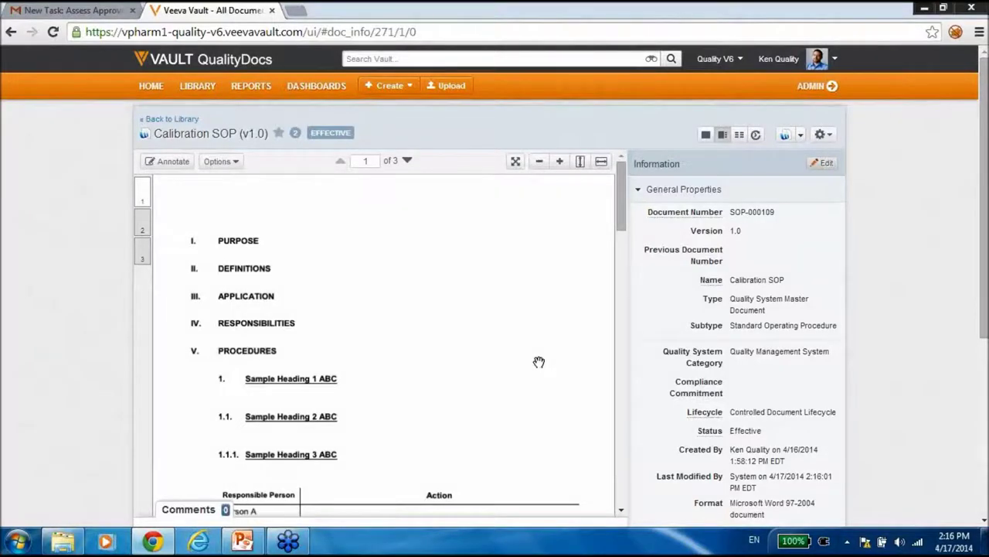
# Begin a controlled copy request for the Calibration SOP, with the external user as the person it is requested for
pyautogui.click(830, 137)
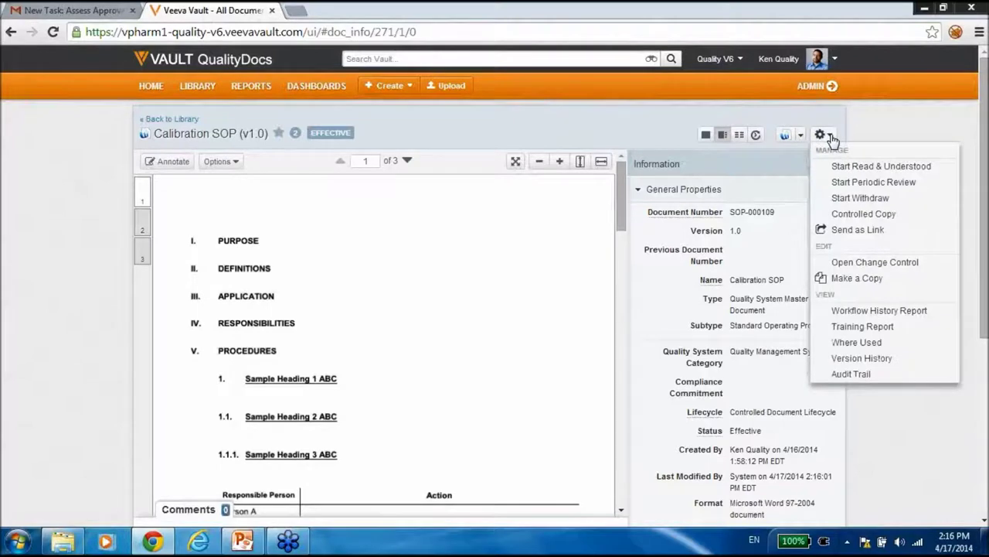
pyautogui.click(860, 215)
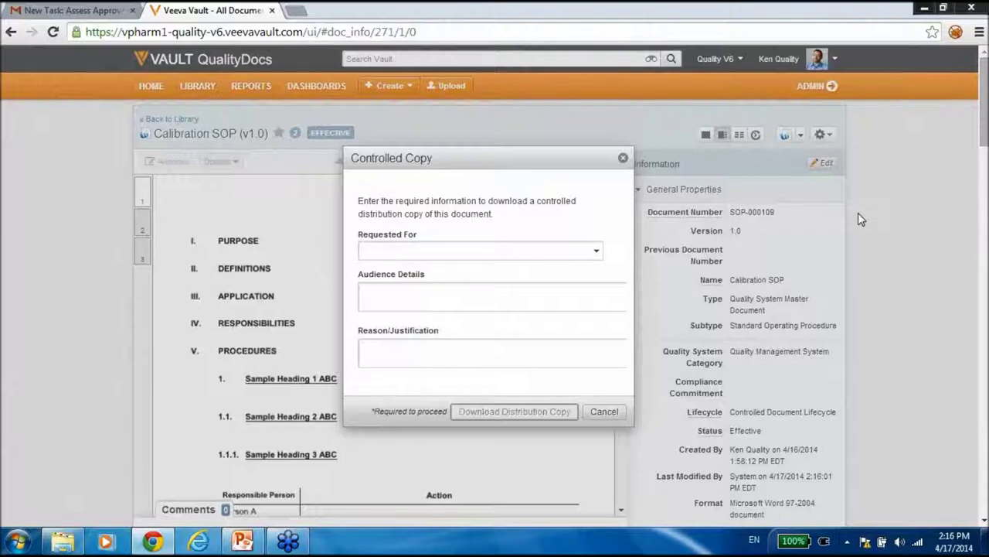
pyautogui.click(569, 251)
pyautogui.write('bob')
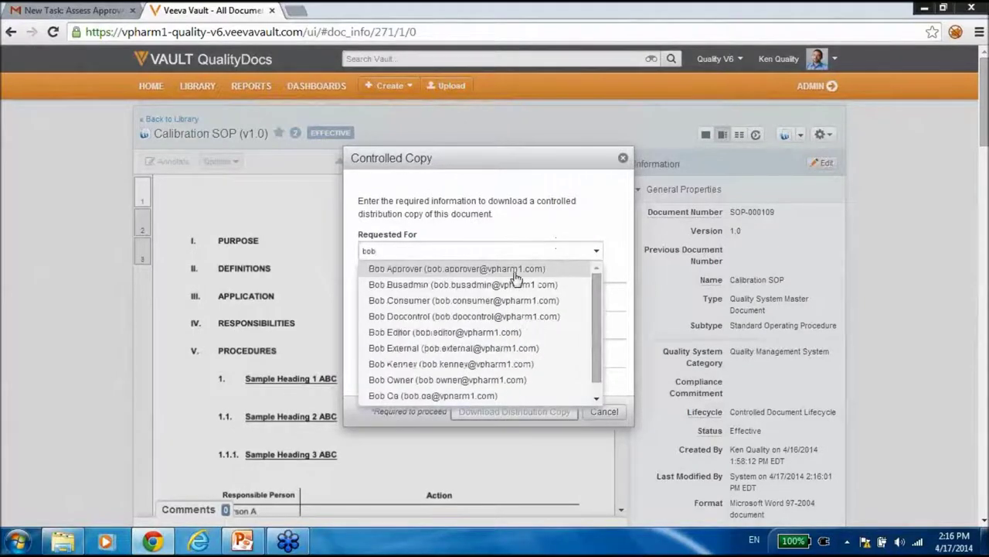
pyautogui.click(453, 348)
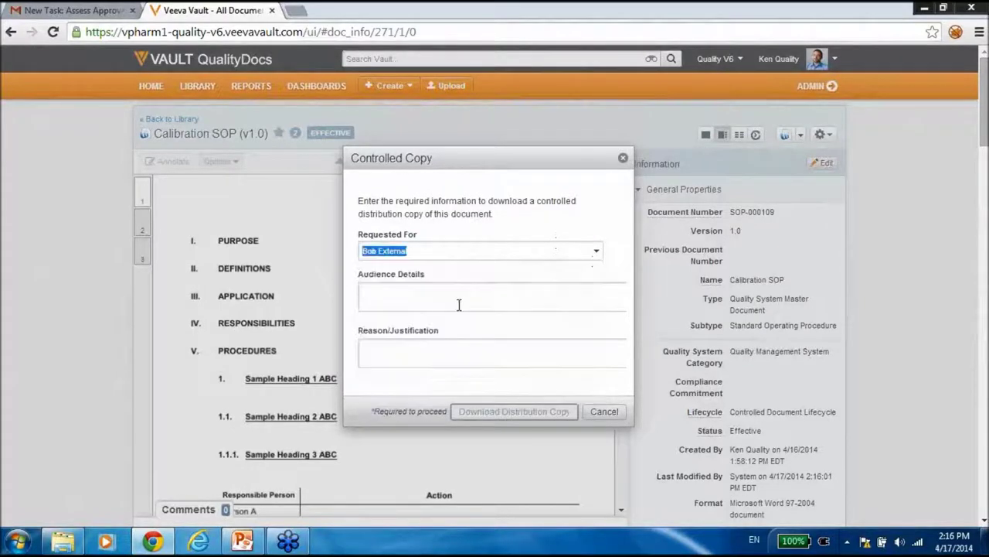
# Enter audience details "Consulting Vendor" and reason "Legally binding Procedure" for the controlled copy and download the distribution copy
pyautogui.click(461, 298)
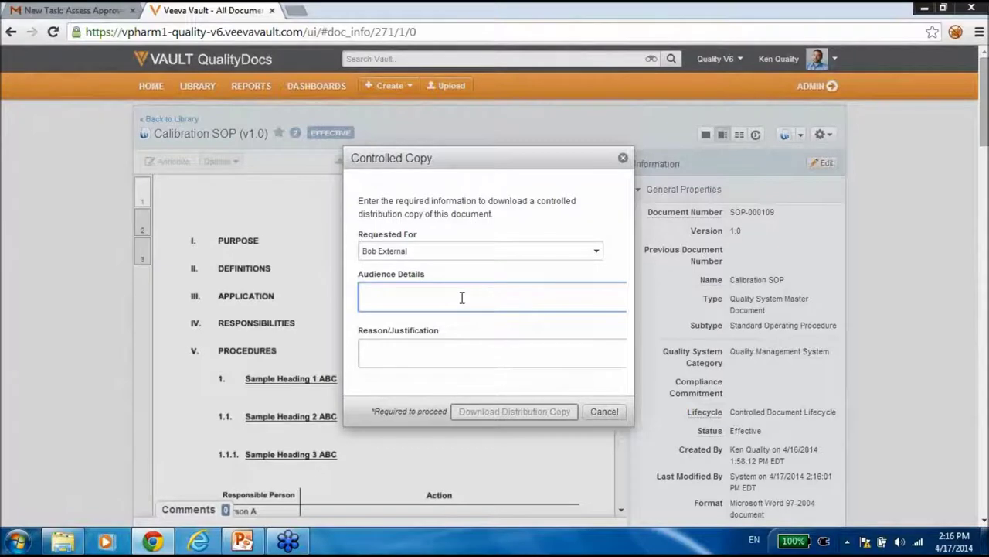
pyautogui.write('Consulting/Vendor')
pyautogui.click(475, 349)
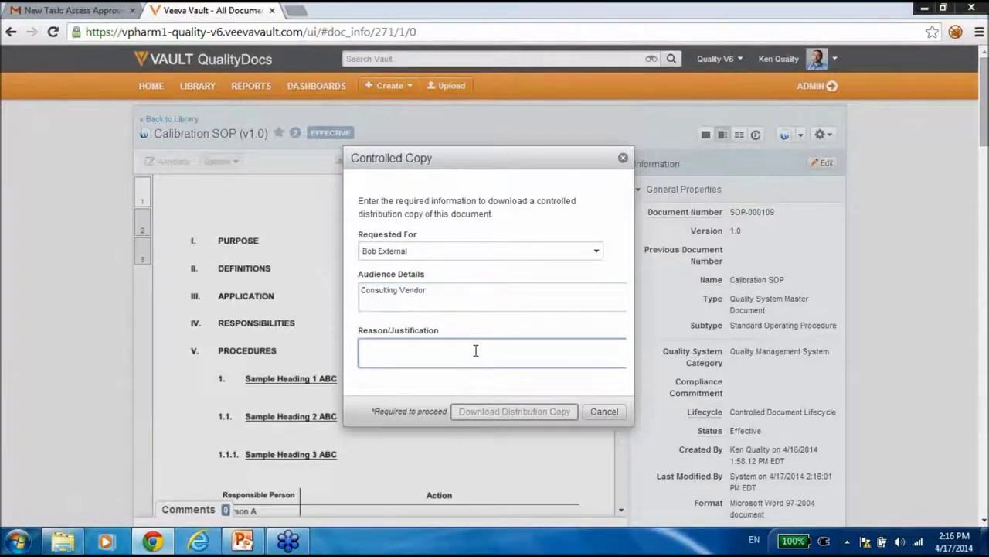
pyautogui.write('Legally binding F')
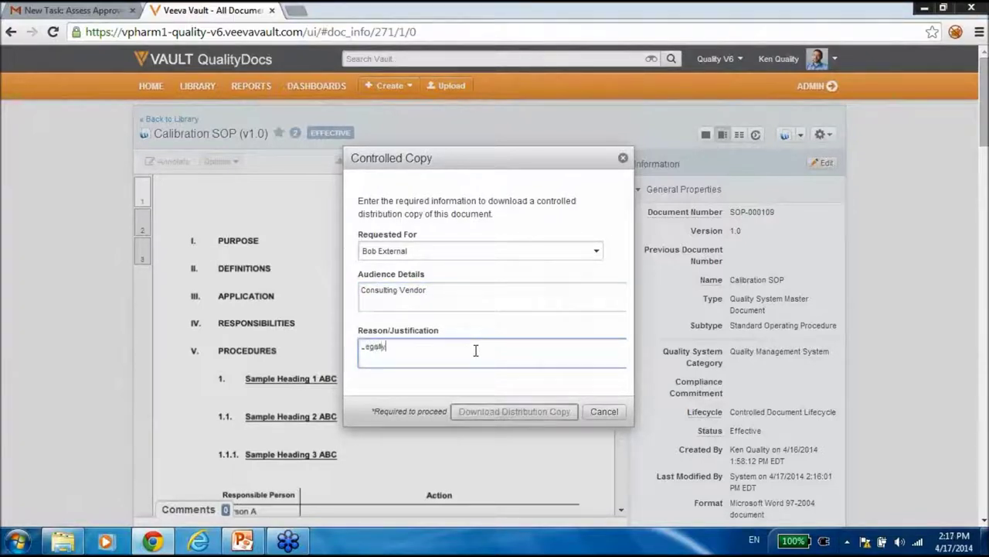
pyautogui.write('rocedure')
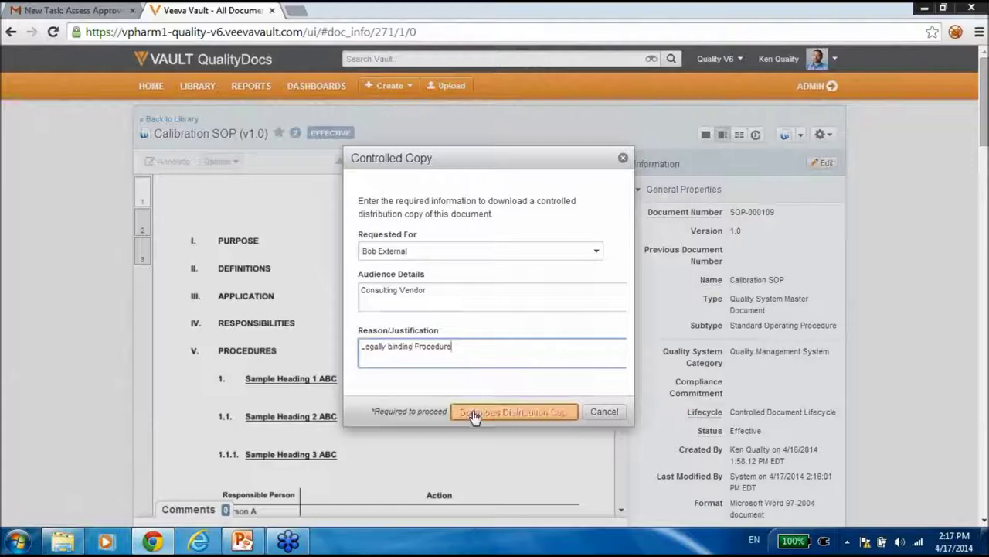
pyautogui.click(474, 416)
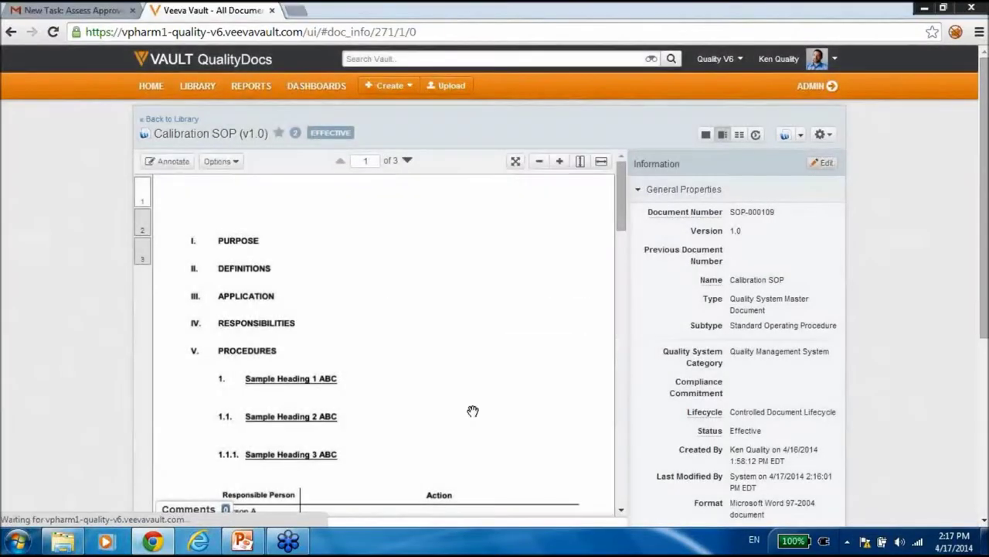
# Open the downloaded Calibration SOP PDF, examine its watermark and the copy ID and request details in the footer, and close it
pyautogui.click(114, 518)
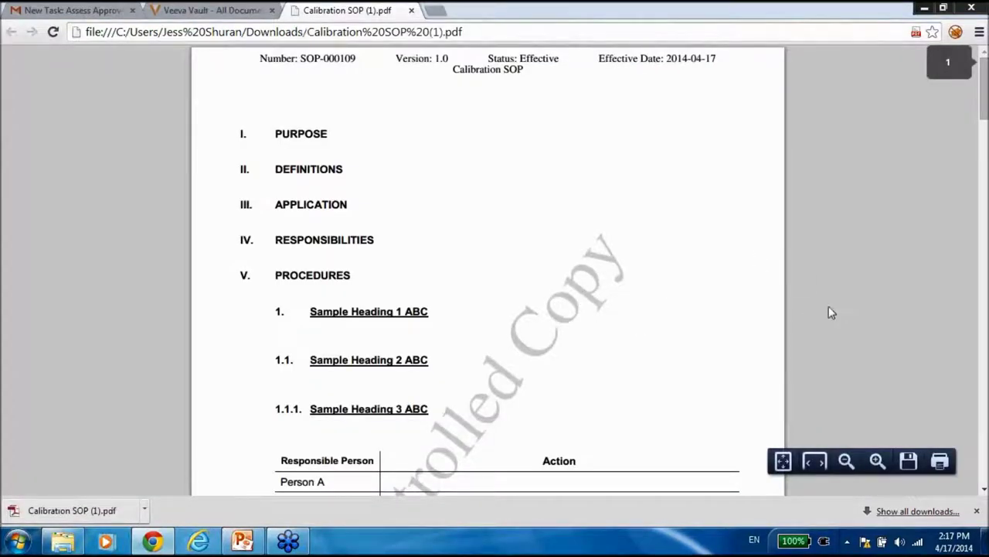
pyautogui.scroll(-2, 831, 312)
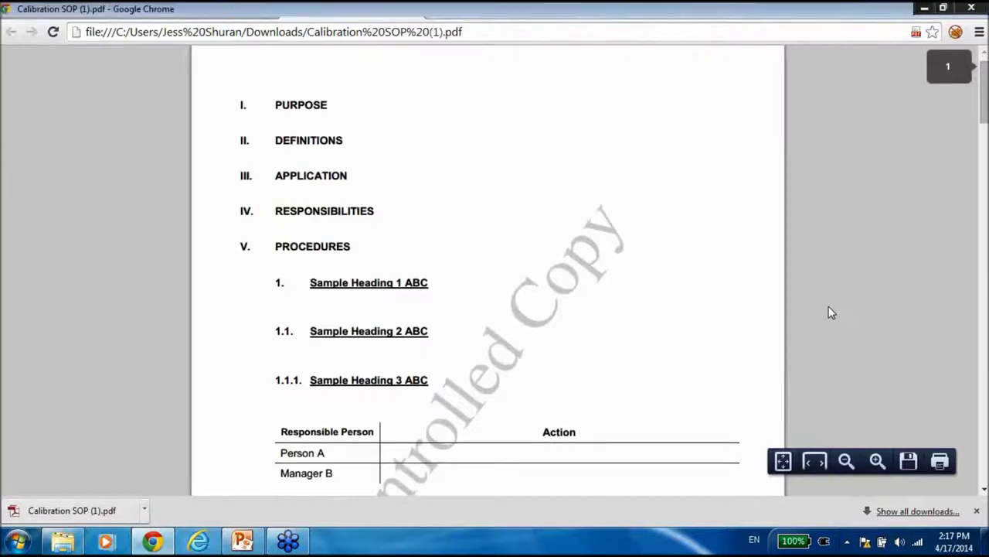
pyautogui.scroll(-4, 831, 313)
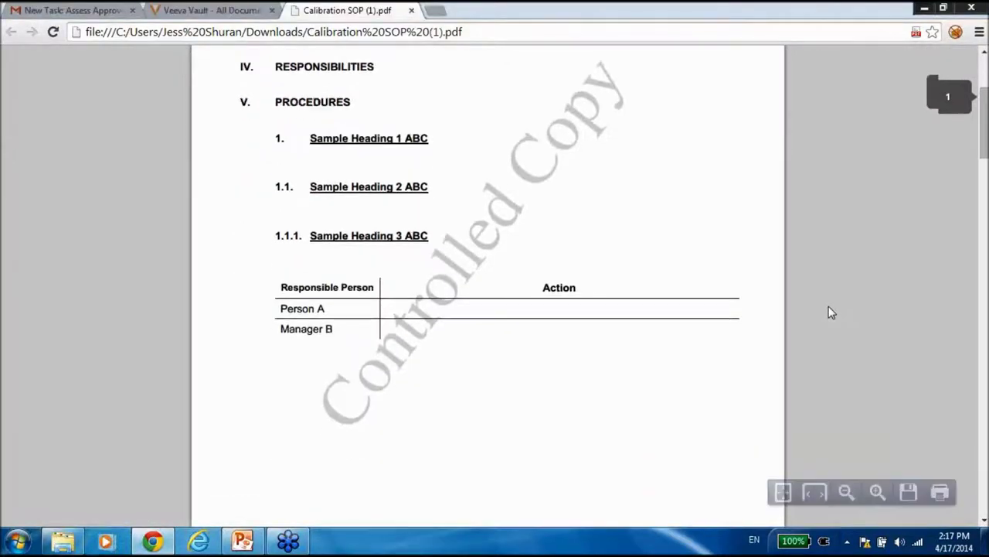
pyautogui.scroll(-1, 831, 313)
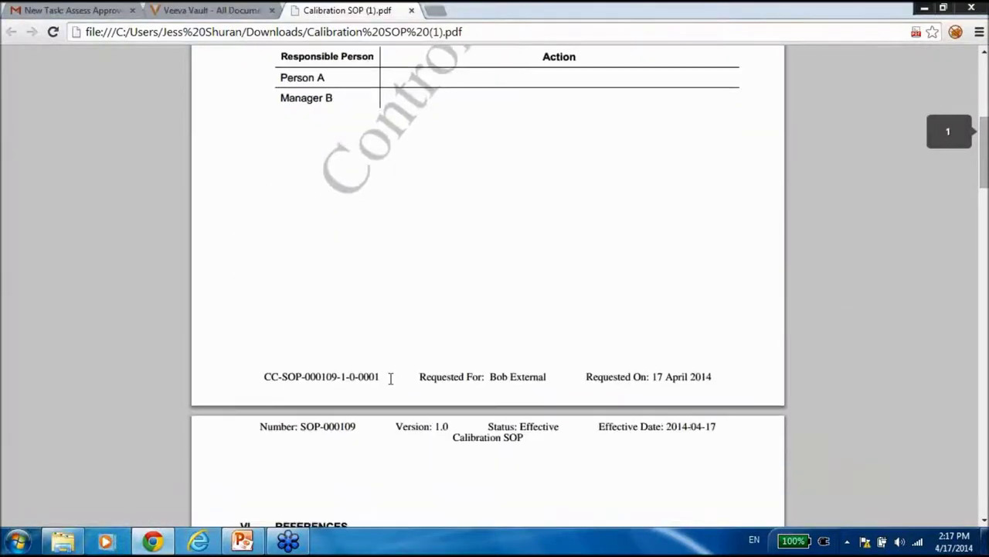
pyautogui.moveTo(389, 377); pyautogui.dragTo(264, 377)
pyautogui.click(284, 343)
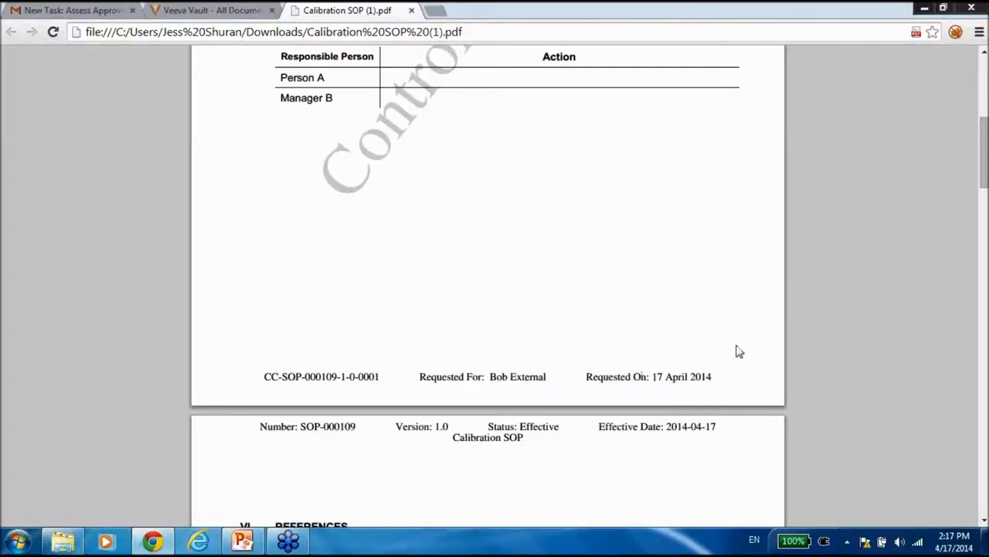
pyautogui.click(412, 11)
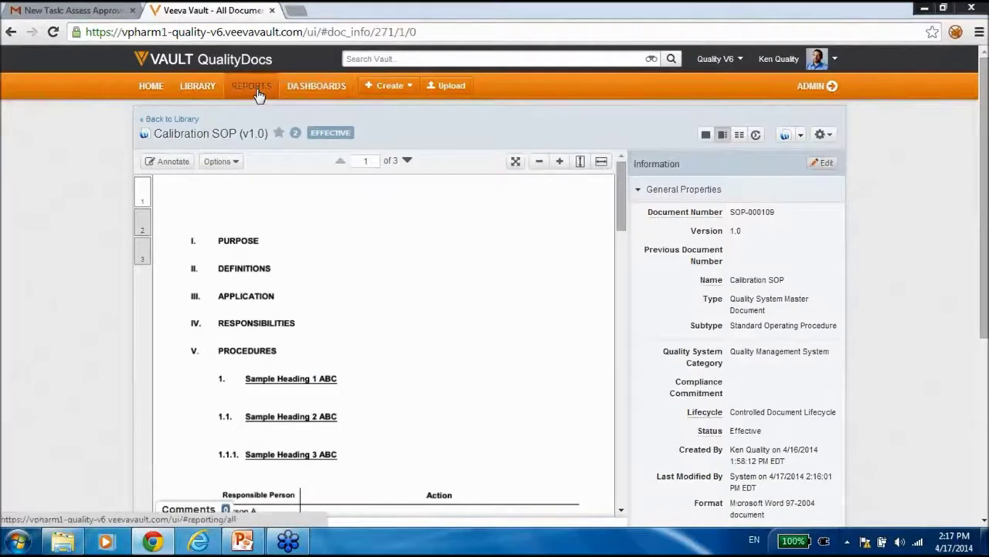
# Open the Controlled Copy by Recipient report and review the external user's distribution entries and the recall actions for the Calibration SOP copy
pyautogui.click(255, 86)
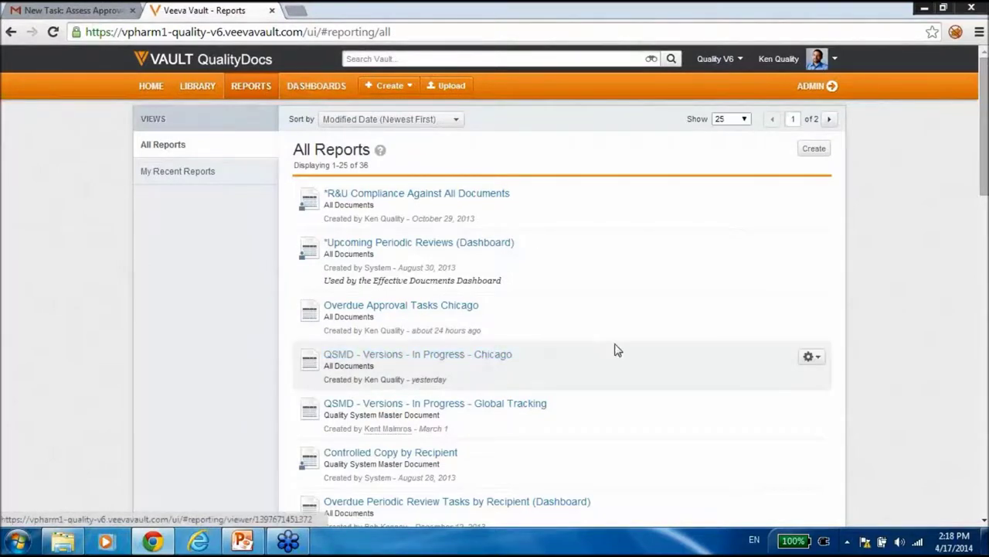
pyautogui.click(395, 455)
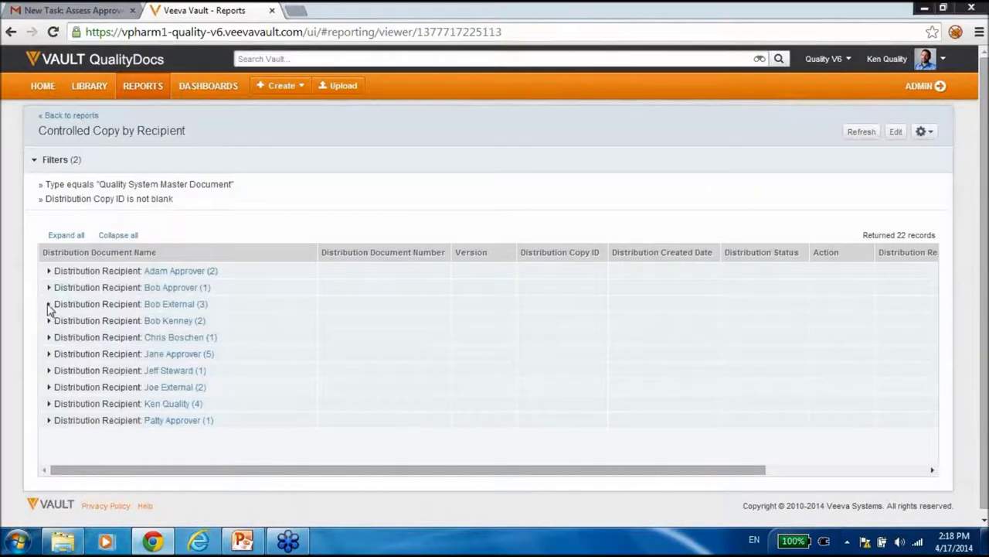
pyautogui.click(49, 304)
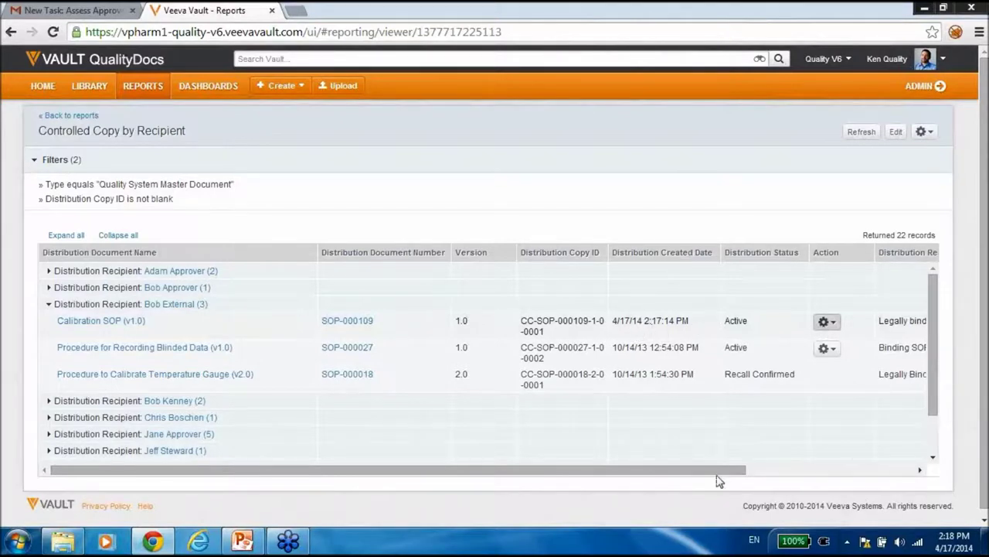
pyautogui.moveTo(719, 473); pyautogui.dragTo(866, 464)
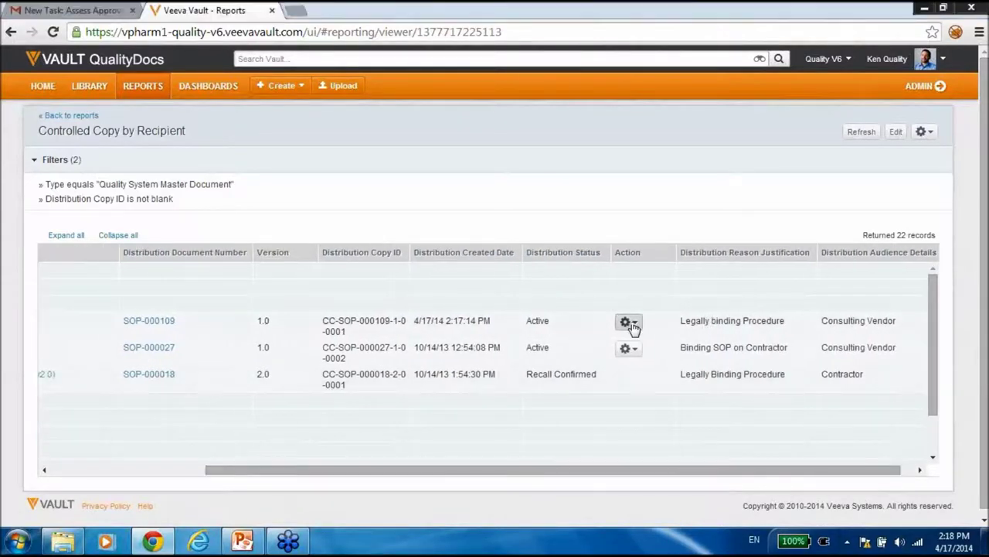
pyautogui.click(628, 321)
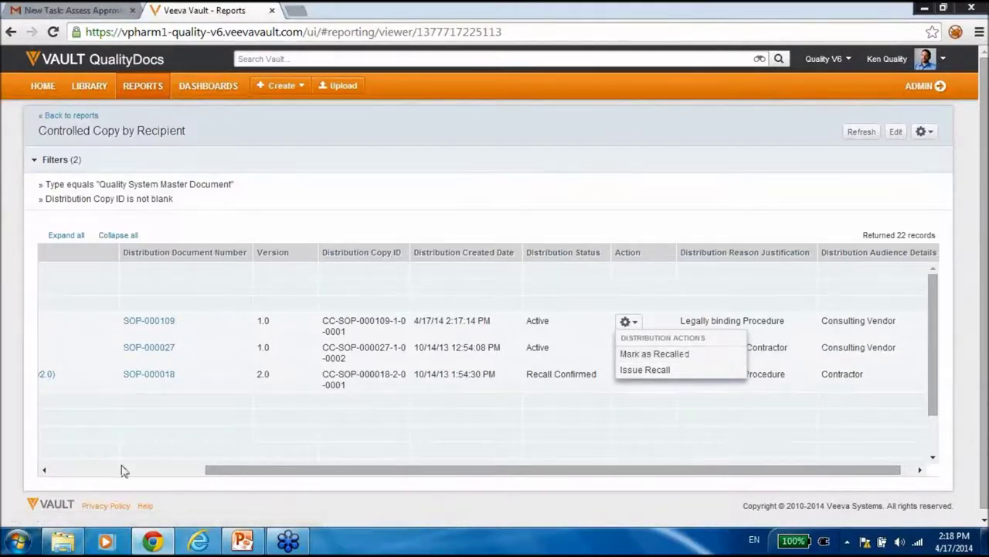
pyautogui.click(90, 469)
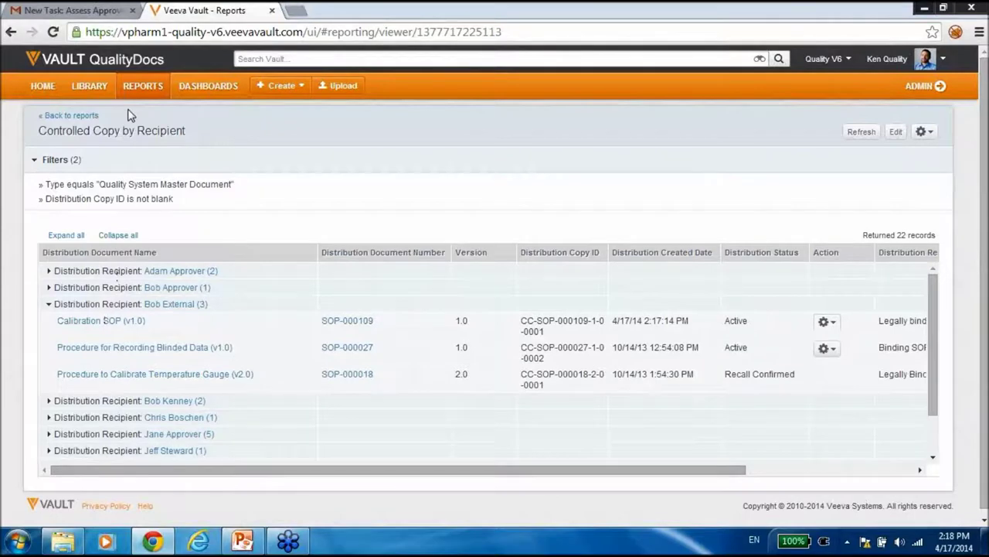
# Open the Calibration SOP from the library and begin a change control for it
pyautogui.click(94, 88)
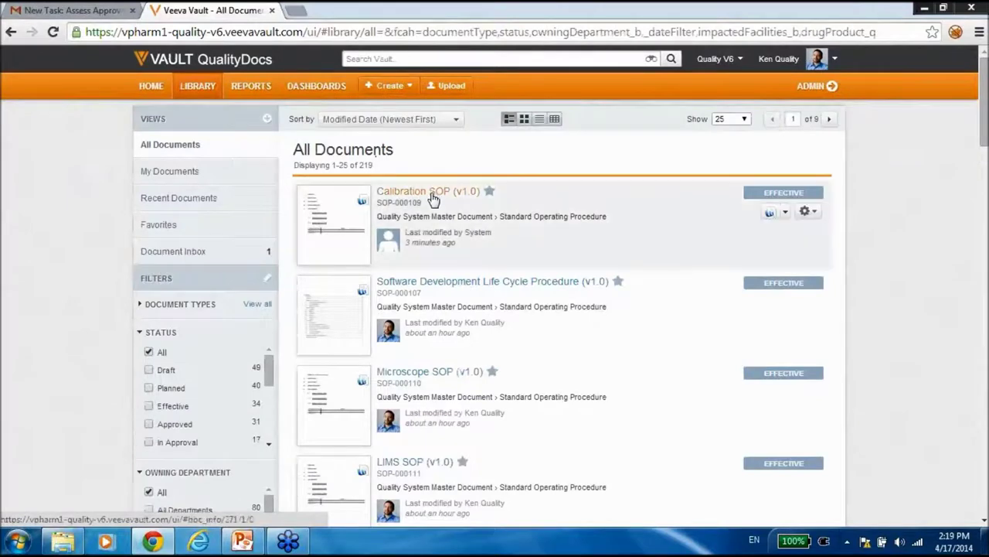
pyautogui.click(432, 199)
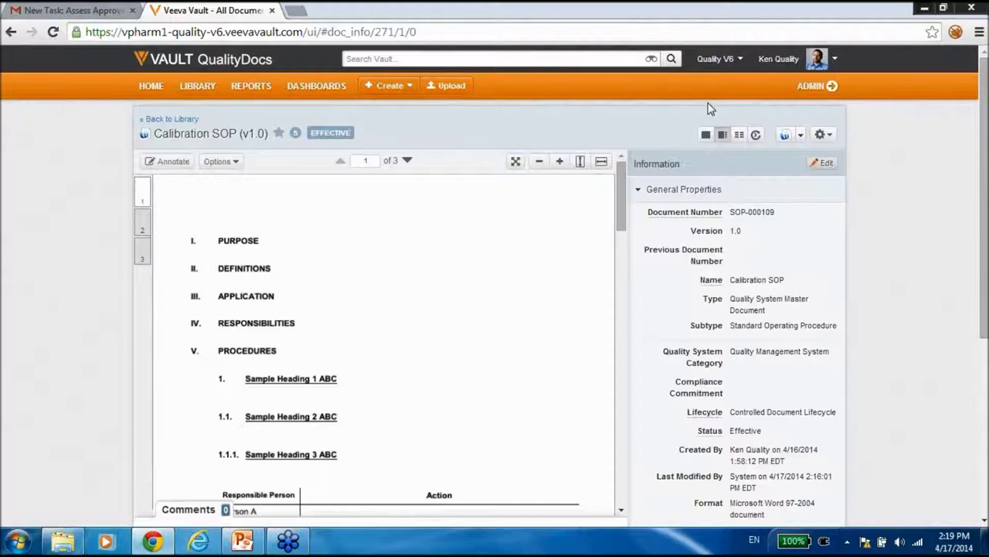
pyautogui.click(830, 139)
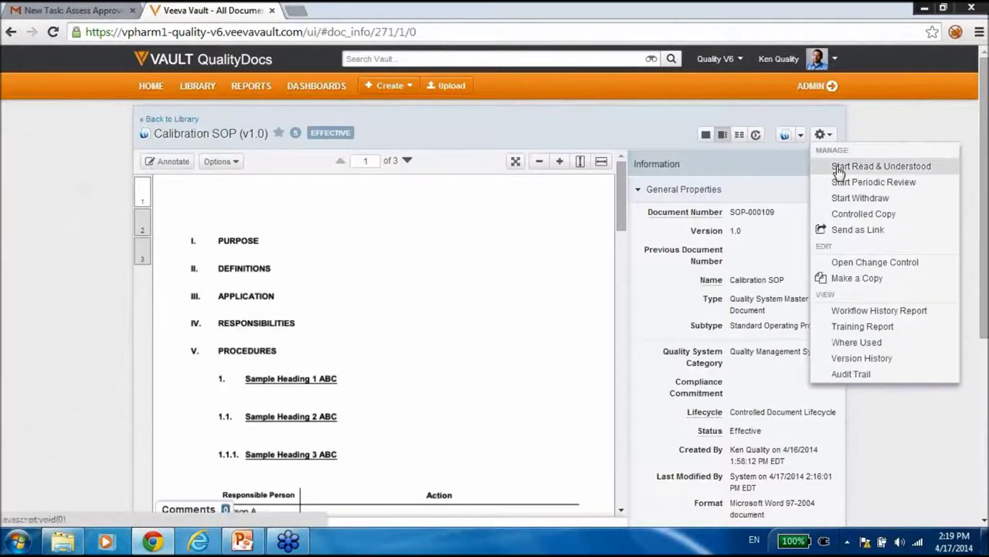
pyautogui.click(871, 264)
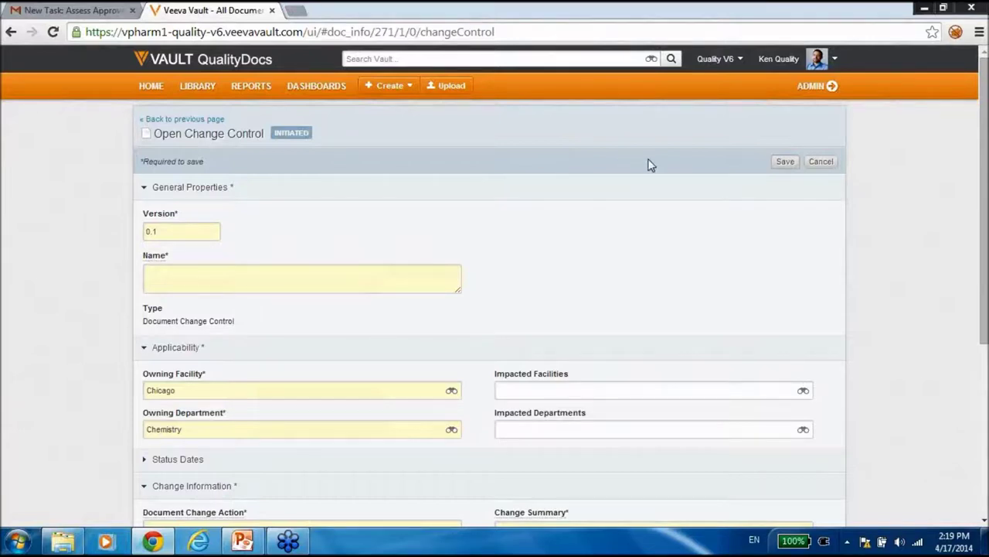
# Name the change control "Calibration CC"
pyautogui.click(427, 277)
pyautogui.write('Calibration')
pyautogui.press('BackSpace')
pyautogui.press('BackSpace')
pyautogui.press('BackSpace')
pyautogui.press('BackSpace')
pyautogui.press('BackSpace')
pyautogui.write('ation')
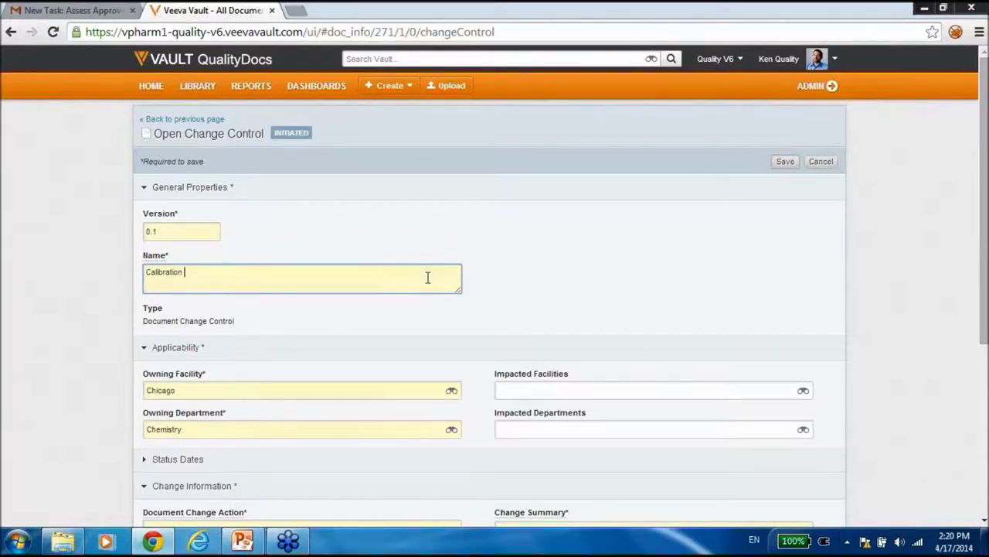
pyautogui.write('CC')
# Set the change control's Document Change Action to Change and its Document Change Type to Major
pyautogui.moveTo(984, 241); pyautogui.dragTo(957, 361)
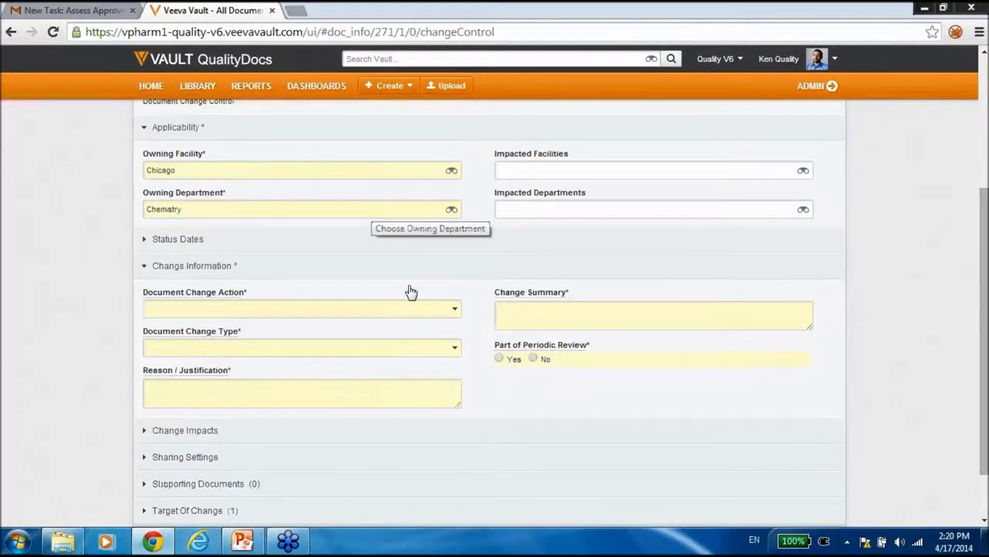
pyautogui.click(456, 313)
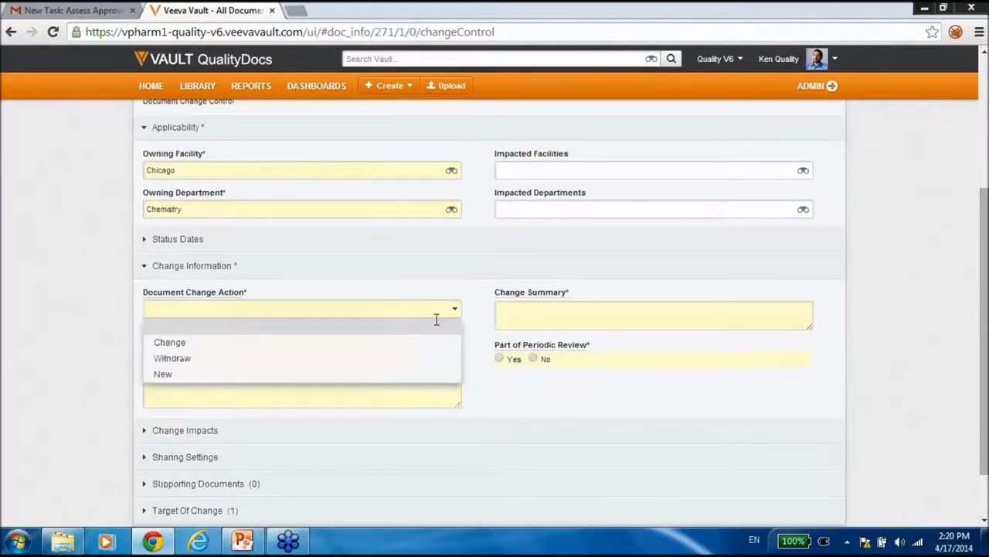
pyautogui.click(422, 343)
pyautogui.click(455, 350)
pyautogui.click(436, 381)
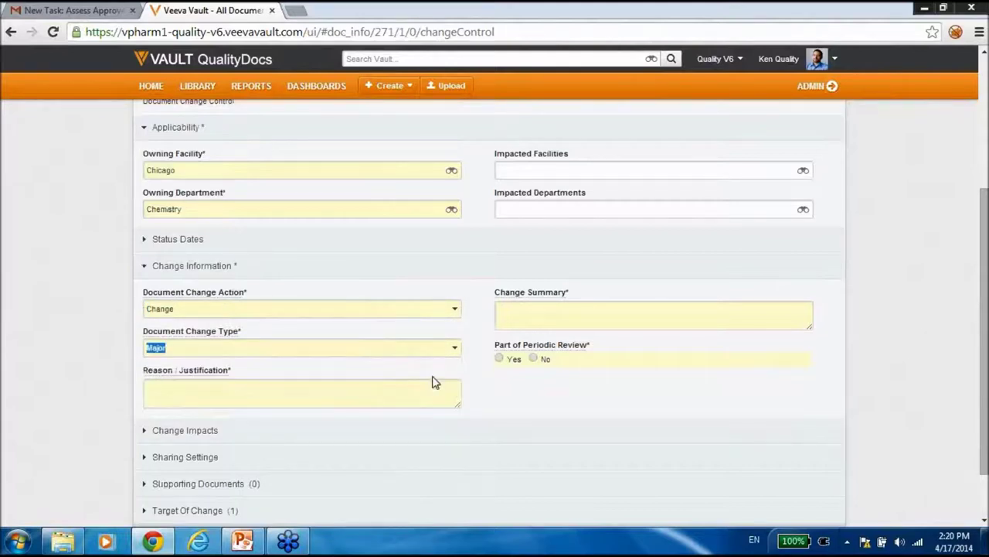
# Enter the reason "Here is reason" and the change summary "Here is the summary", and mark Part of Periodic Review as No
pyautogui.click(449, 387)
pyautogui.write('Here')
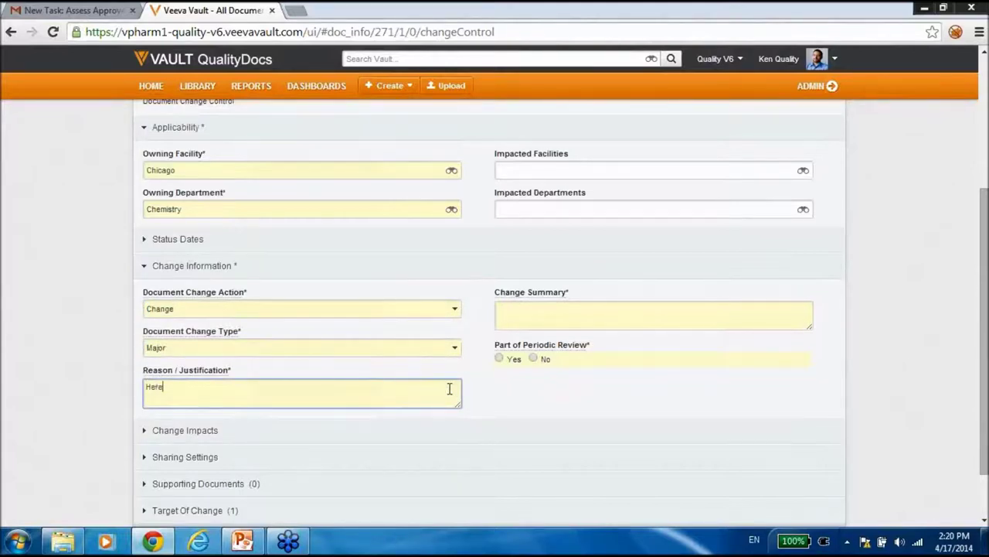
pyautogui.write(' is reason')
pyautogui.click(603, 310)
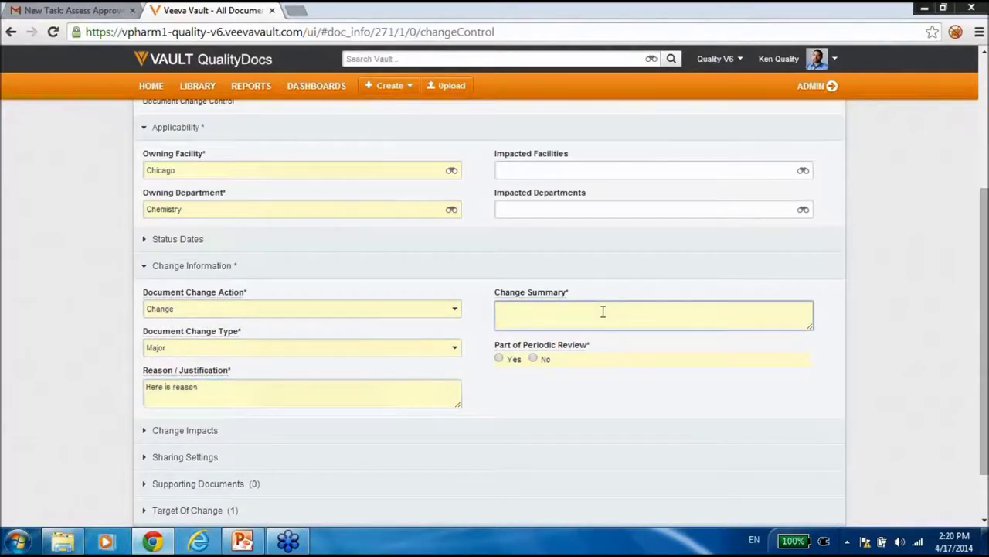
pyautogui.write('Here is the summary')
pyautogui.click(535, 360)
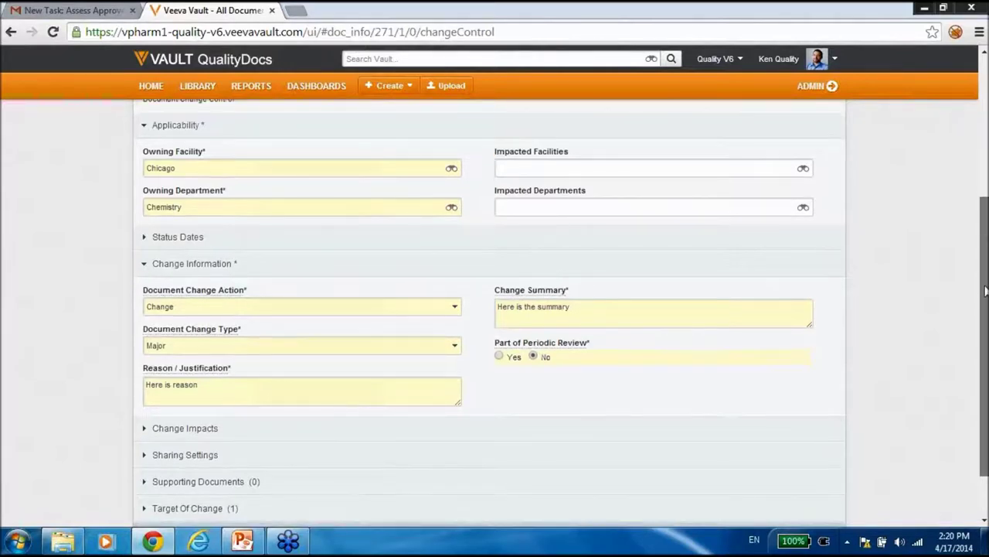
# Check the document listed as the Target Of Change and save the change control
pyautogui.scroll(-2, 985, 282)
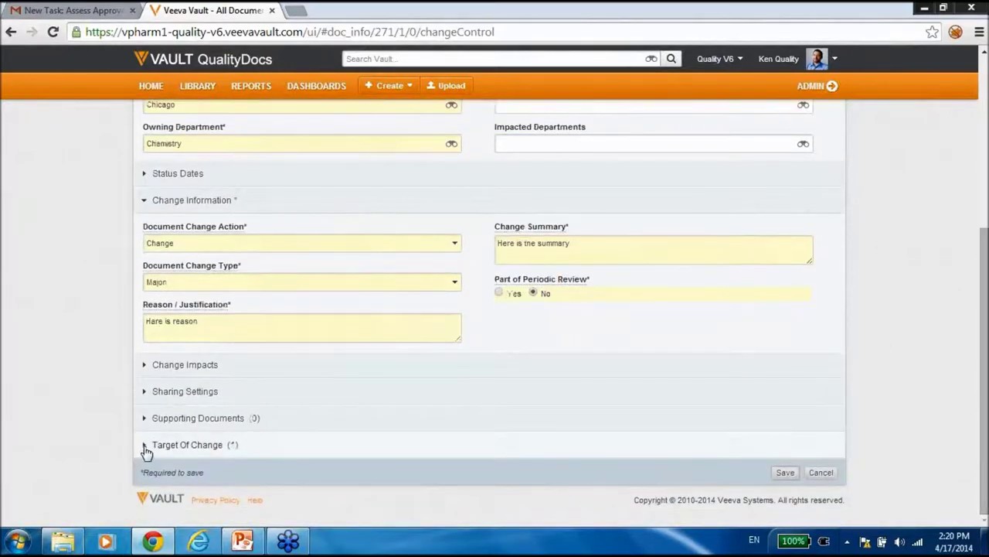
pyautogui.click(145, 447)
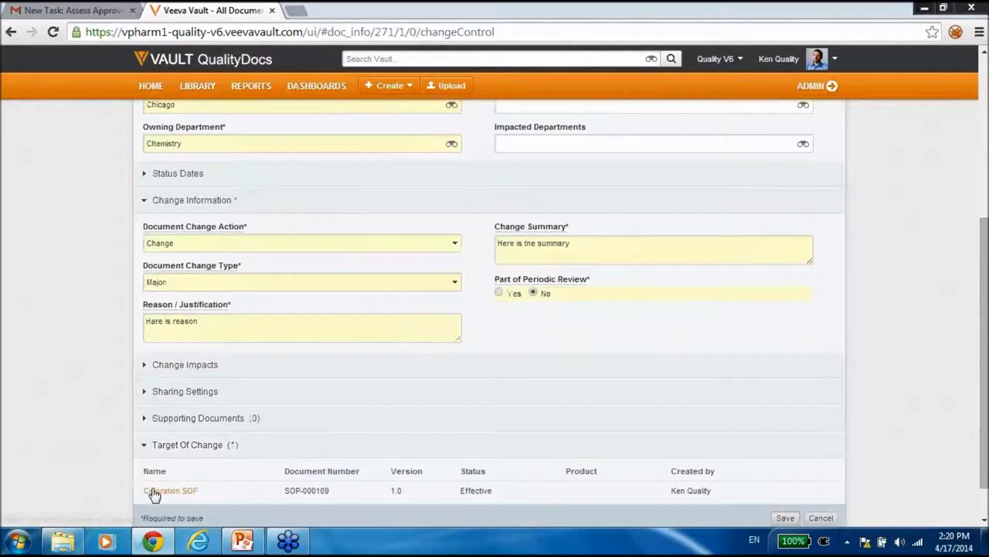
pyautogui.doubleClick(473, 491)
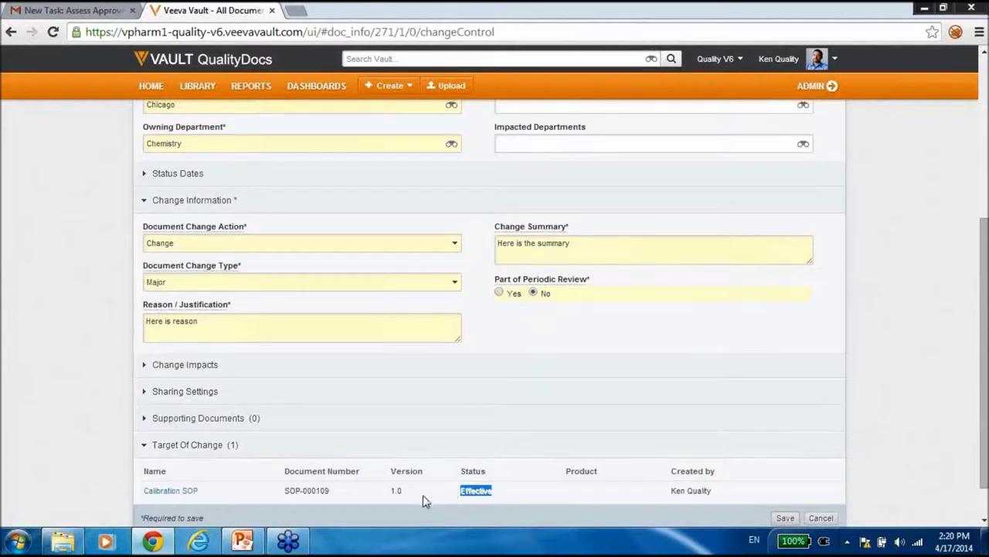
pyautogui.click(529, 339)
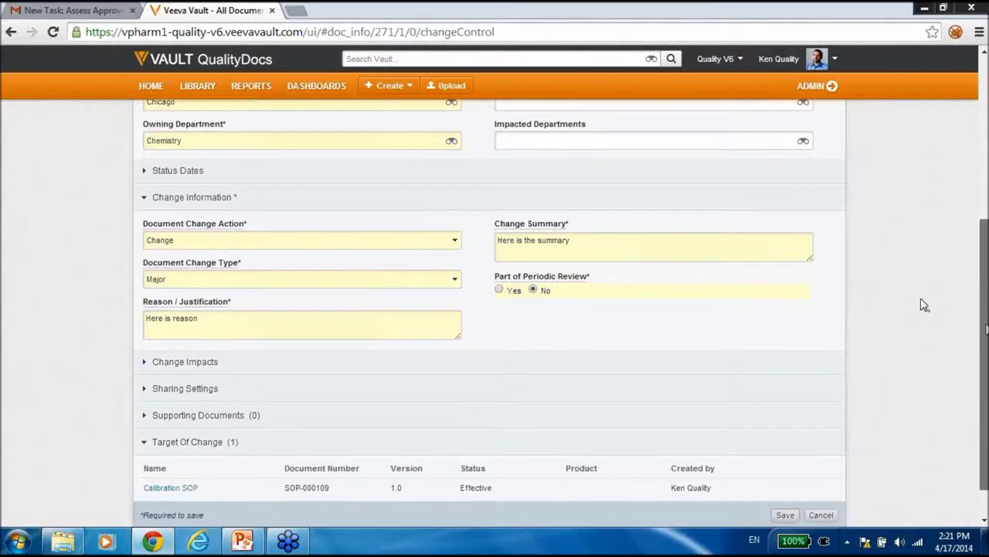
pyautogui.scroll(-1, 922, 306)
pyautogui.click(787, 472)
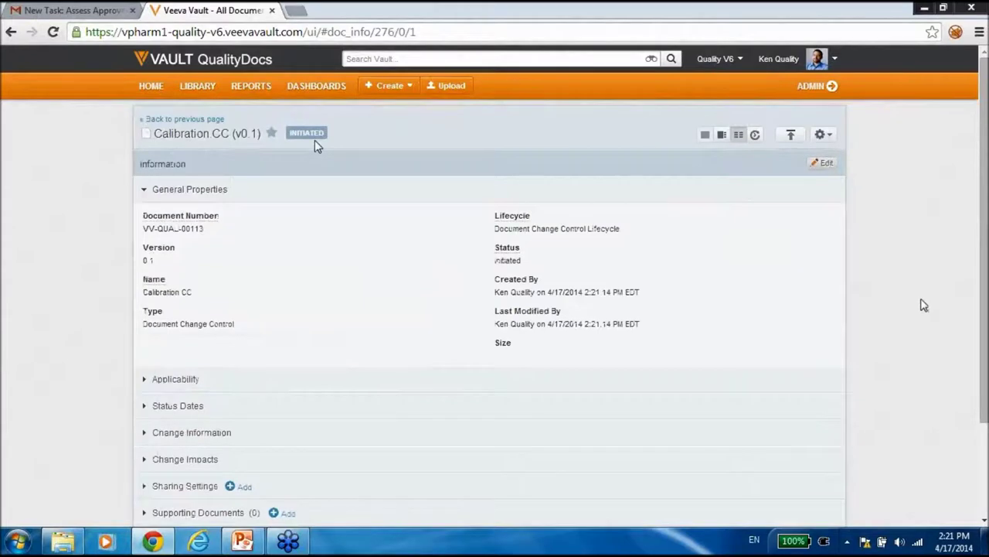
# Start an Emergency Change Approval for the Calibration CC with the capacity "I am authorized to provide emergency approval"
pyautogui.click(830, 135)
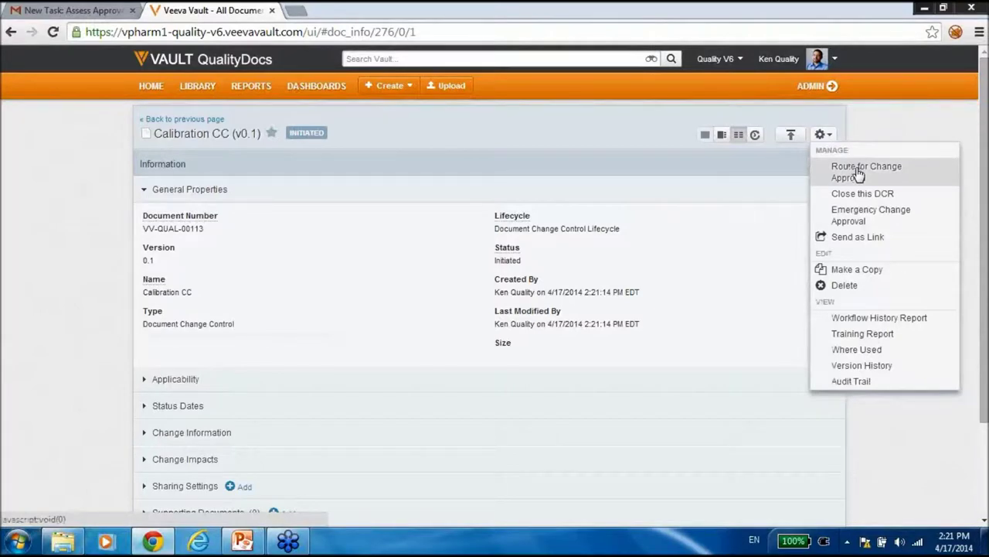
pyautogui.click(868, 216)
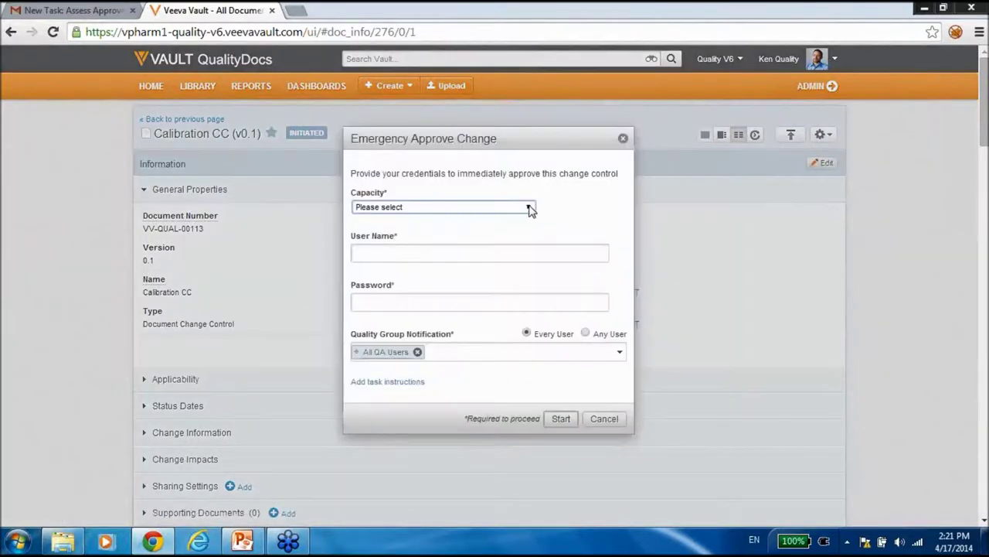
pyautogui.click(530, 208)
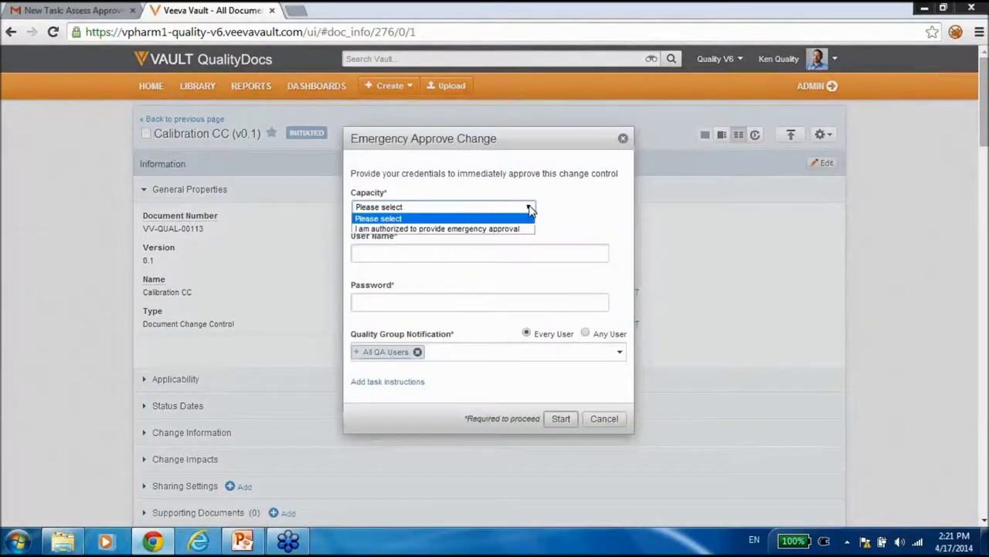
pyautogui.click(508, 229)
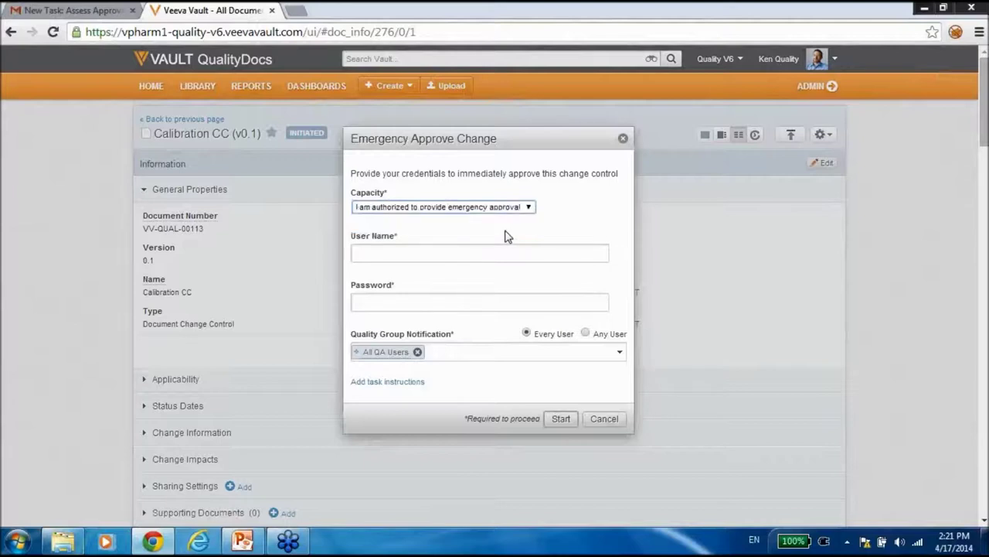
# Enter the approver's user name and account password, check the All QA Users notification group's members, and start the emergency approval
pyautogui.click(495, 252)
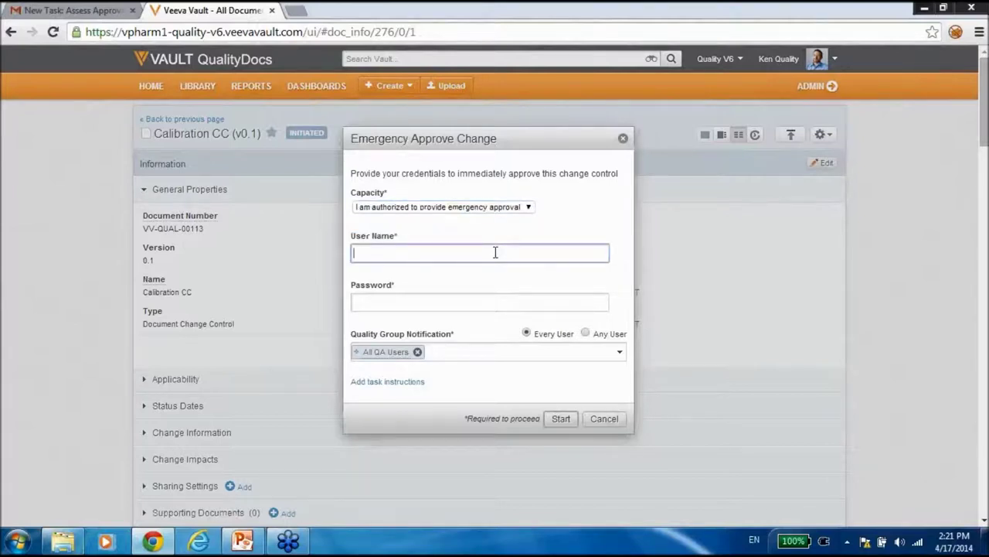
pyautogui.write('ken')
pyautogui.click(479, 273)
pyautogui.click(461, 305)
pyautogui.write('•••')
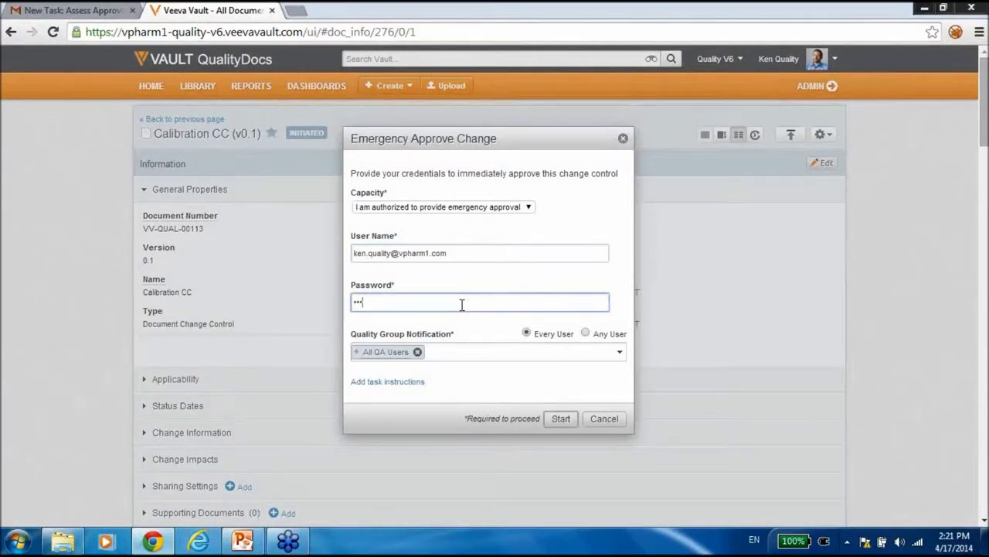
pyautogui.moveTo(407, 355)
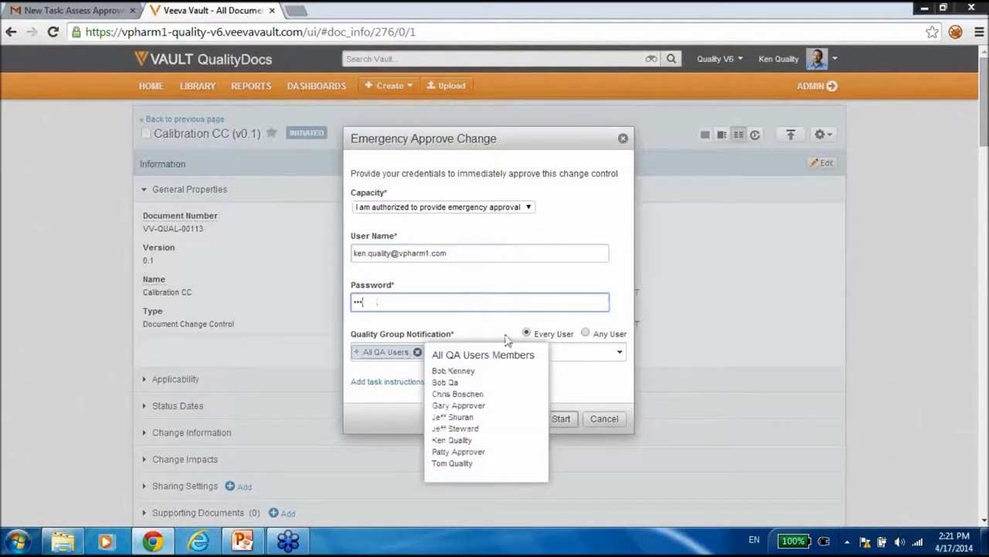
pyautogui.write('•••••')
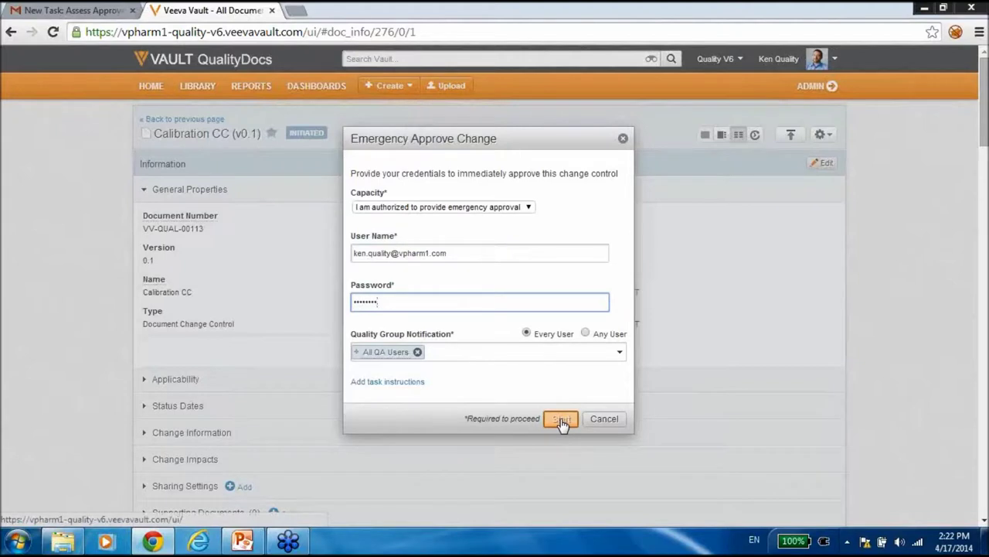
pyautogui.click(561, 420)
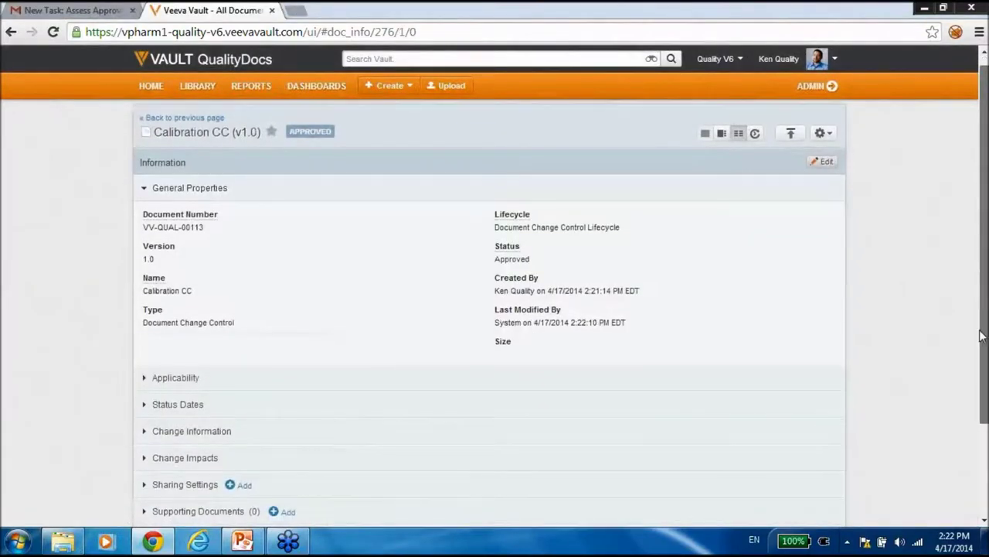
# Open the Calibration SOP from the approved change control's Target Of Change section in a new browser tab
pyautogui.scroll(-3, 984, 293)
pyautogui.click(145, 420)
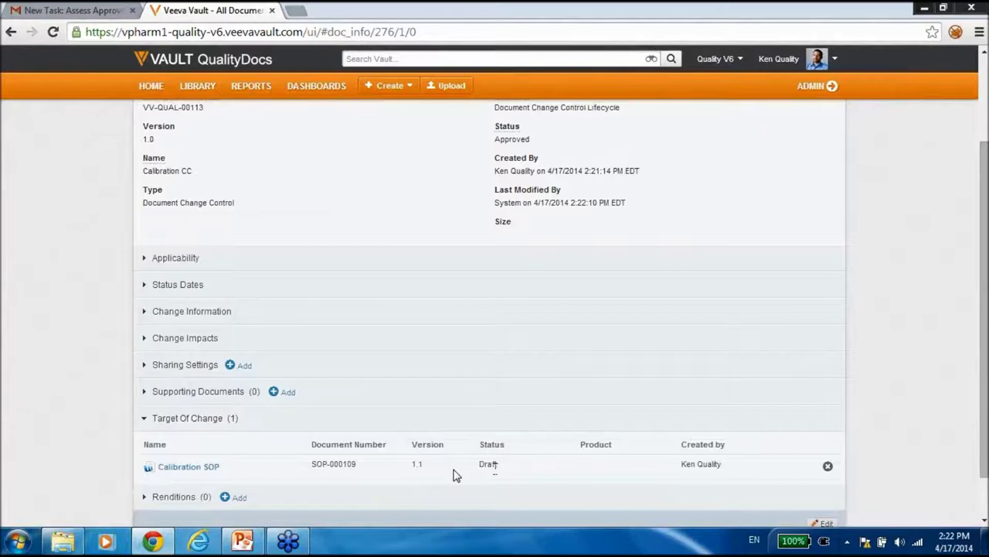
pyautogui.rightClick(199, 469)
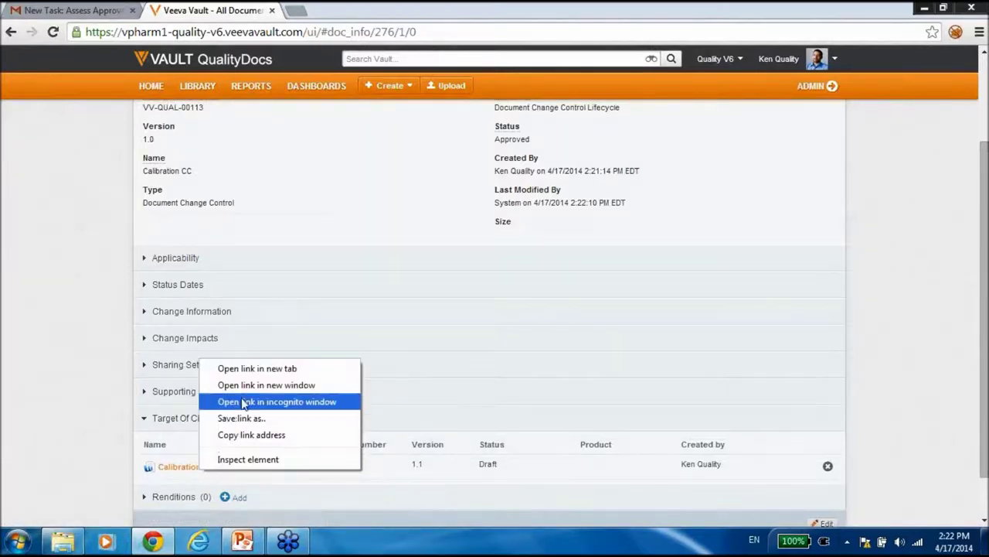
pyautogui.click(267, 369)
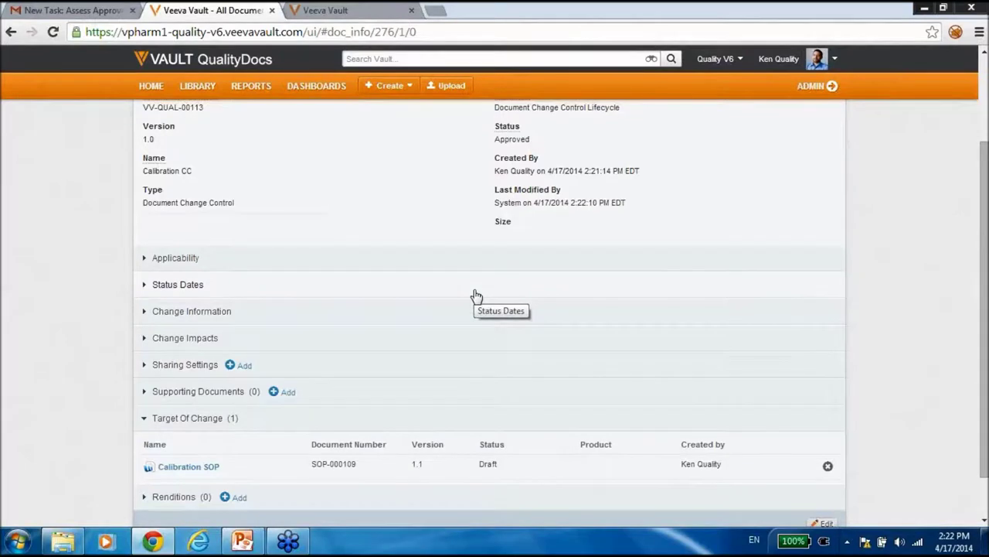
# Show the draft Calibration SOP's content beside its information and view the actions available for the document
pyautogui.click(349, 11)
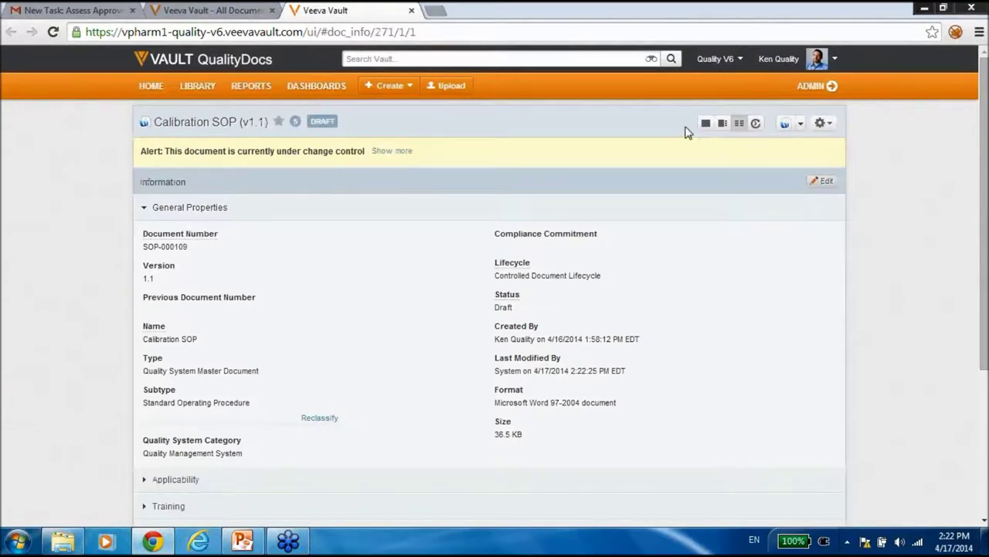
pyautogui.click(723, 124)
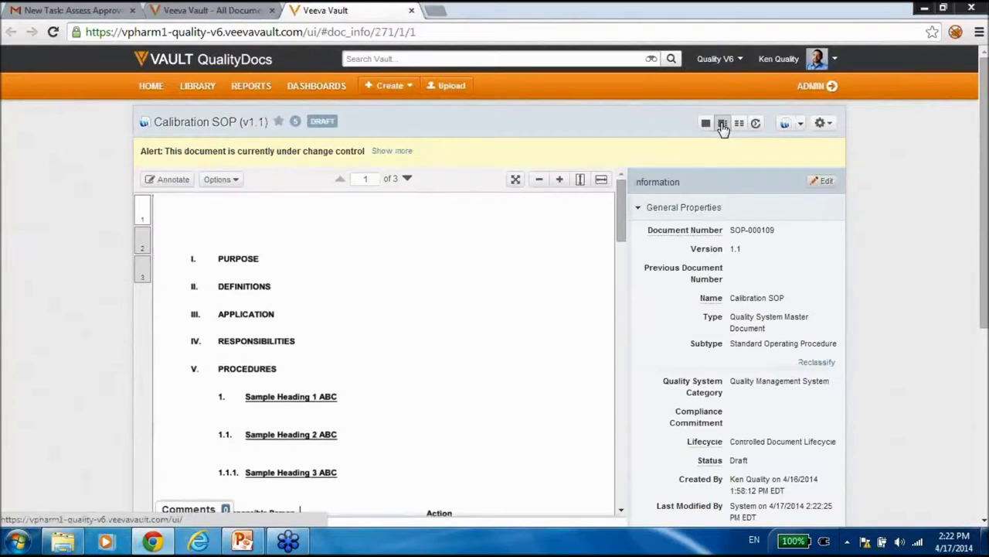
pyautogui.click(822, 123)
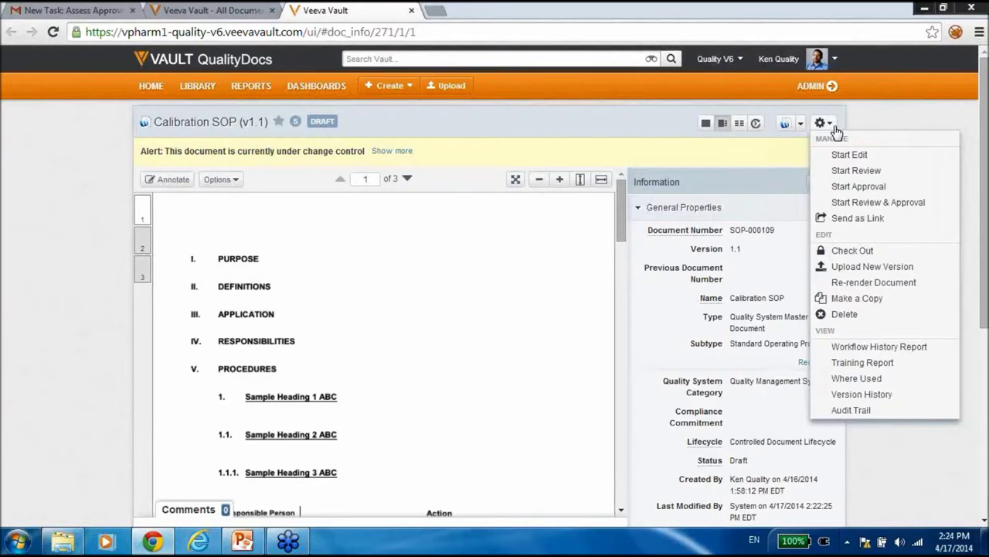
# Switch to PowerPoint, present the Questions & Answers slide full screen, and end the slide show
pyautogui.click(258, 546)
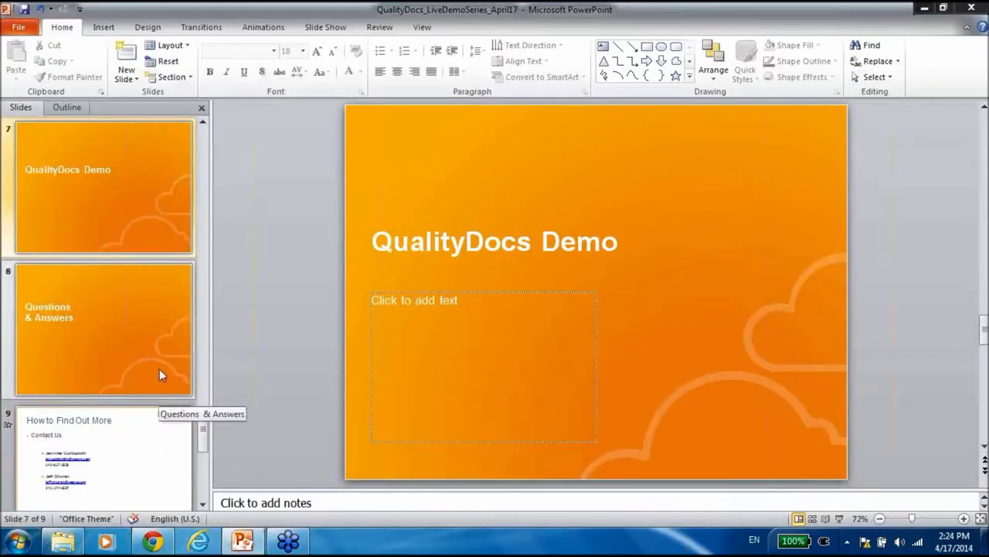
pyautogui.click(160, 369)
pyautogui.click(841, 518)
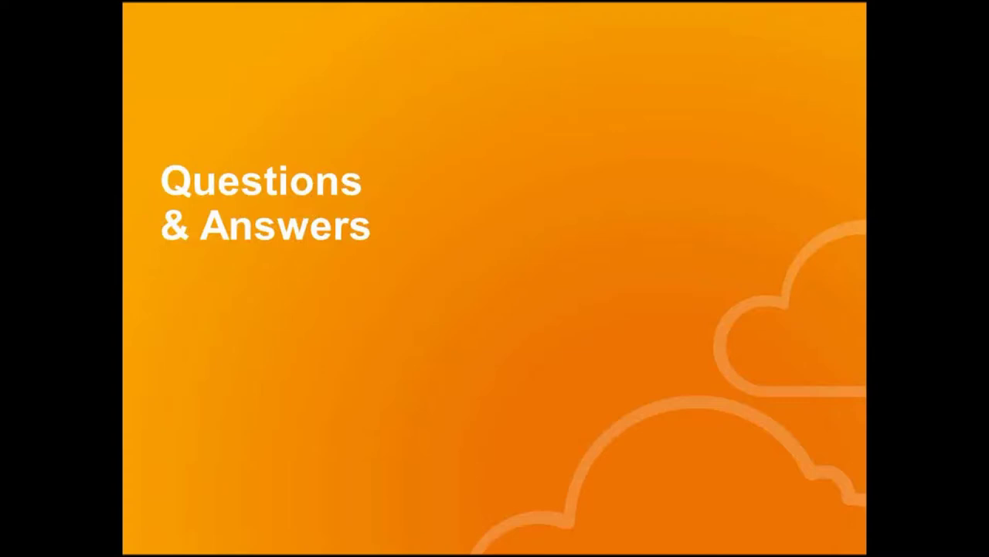
pyautogui.press('Escape')
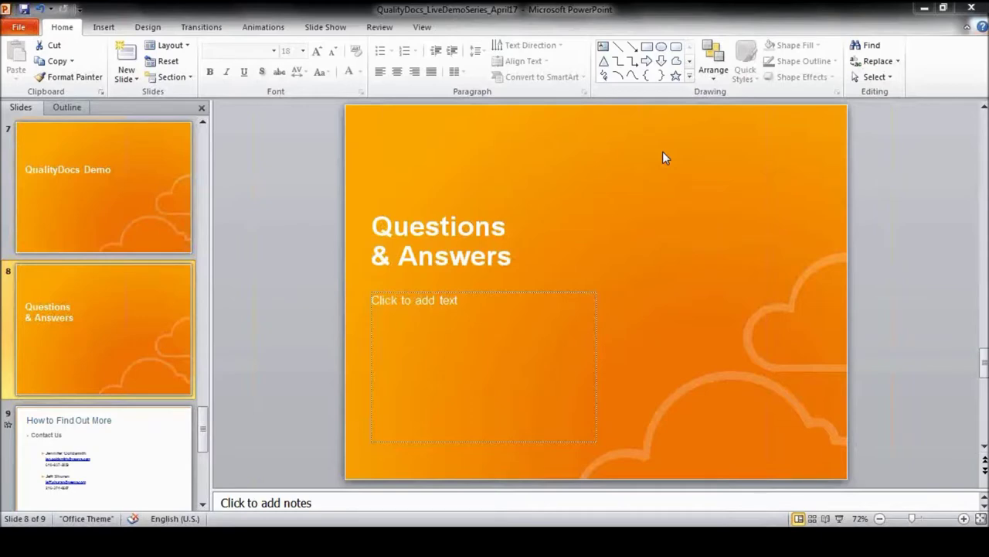
# Return to Veeva Vault in Chrome and open the "*R&U Compliance Against All Documents" report
pyautogui.click(154, 544)
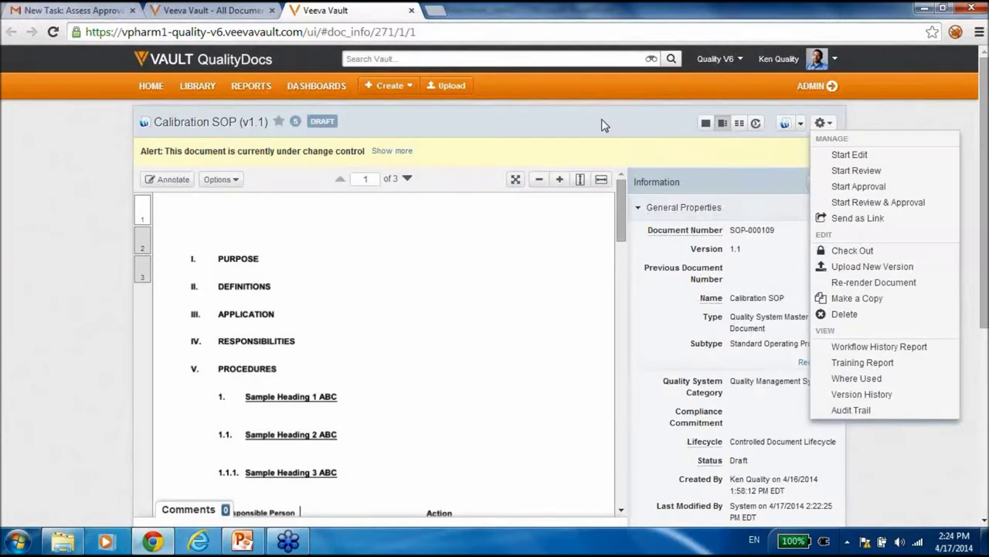
pyautogui.click(606, 126)
pyautogui.click(258, 87)
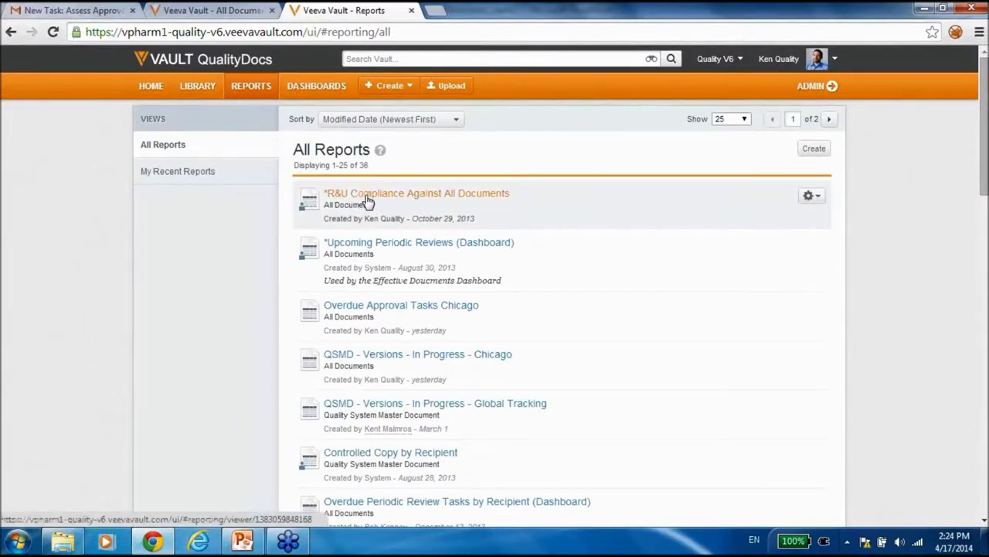
pyautogui.click(419, 200)
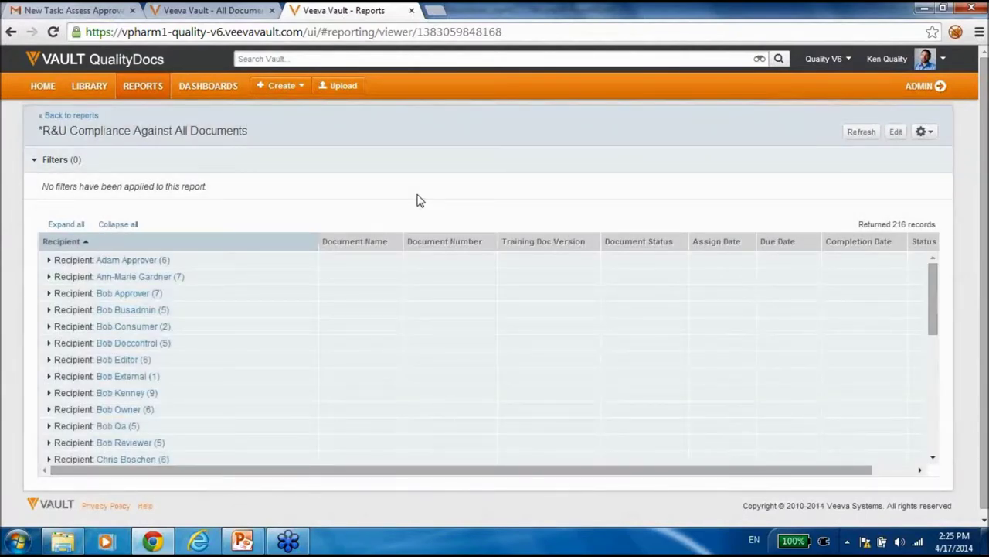
# Examine the first recipient's training records through to the Status column, and open the report for editing
pyautogui.click(48, 261)
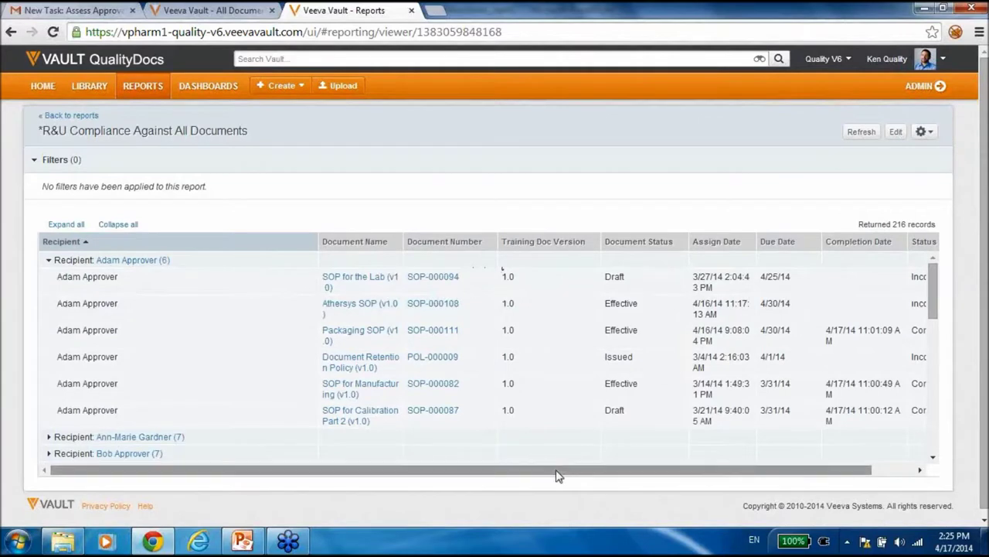
pyautogui.moveTo(560, 476); pyautogui.dragTo(728, 453)
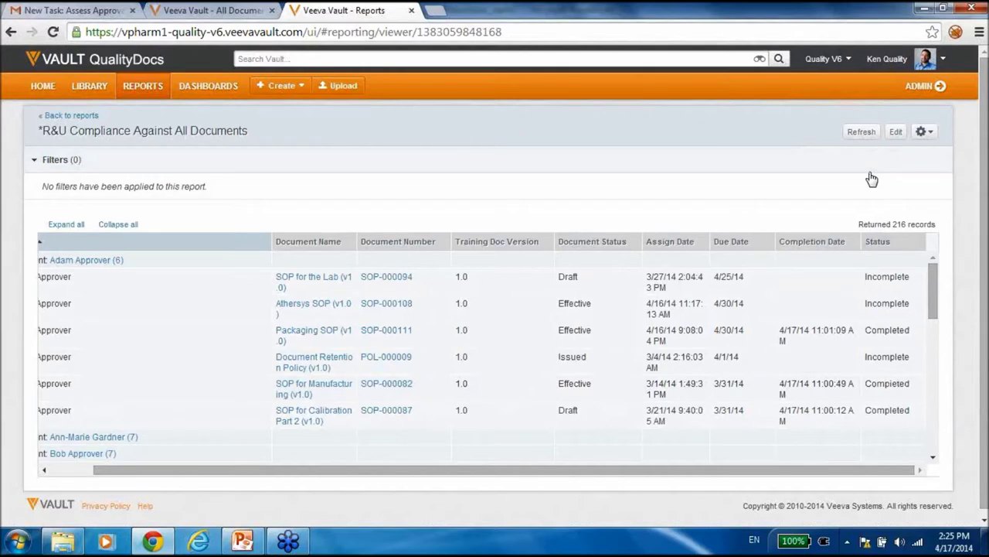
pyautogui.click(894, 133)
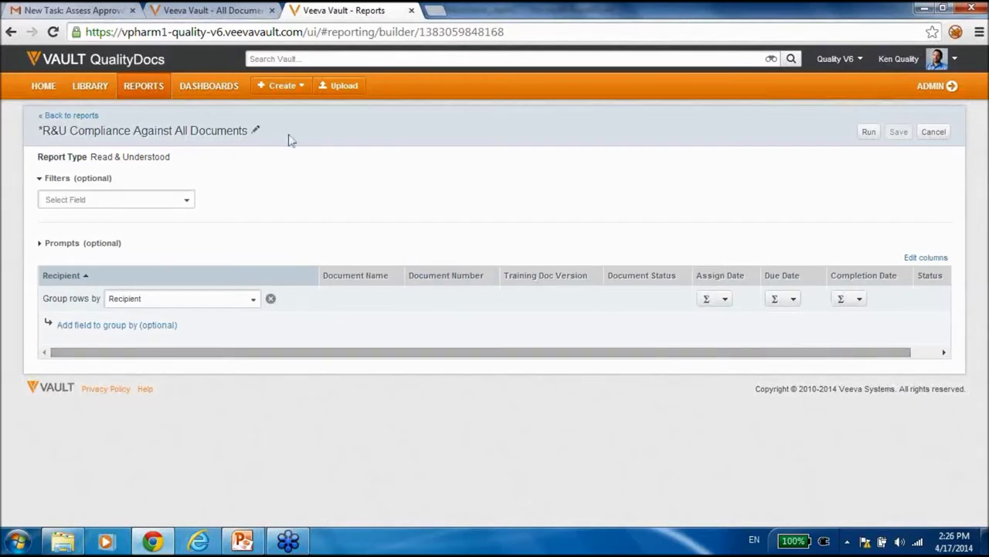
# Switch back to PowerPoint and present the Questions & Answers slide full screen again
pyautogui.click(244, 541)
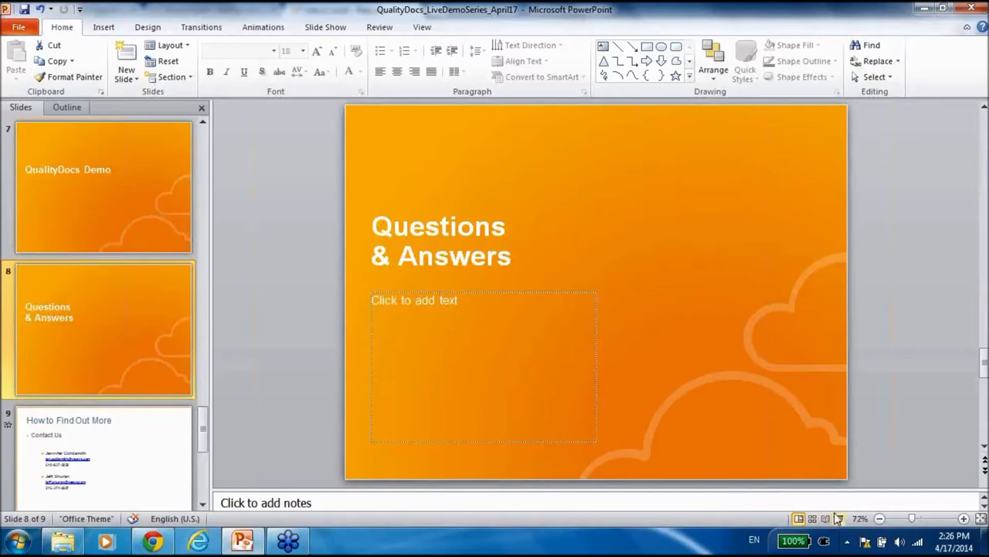
pyautogui.click(839, 519)
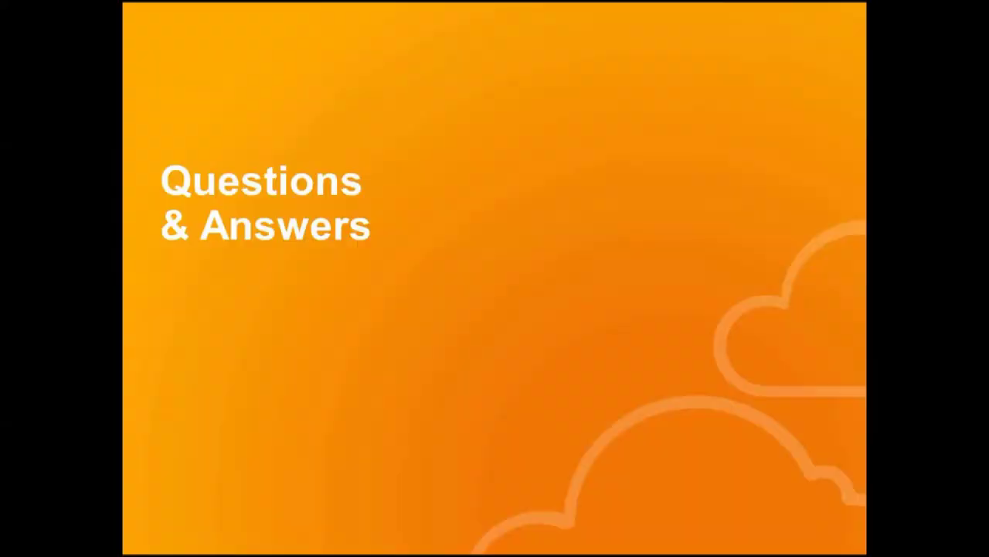